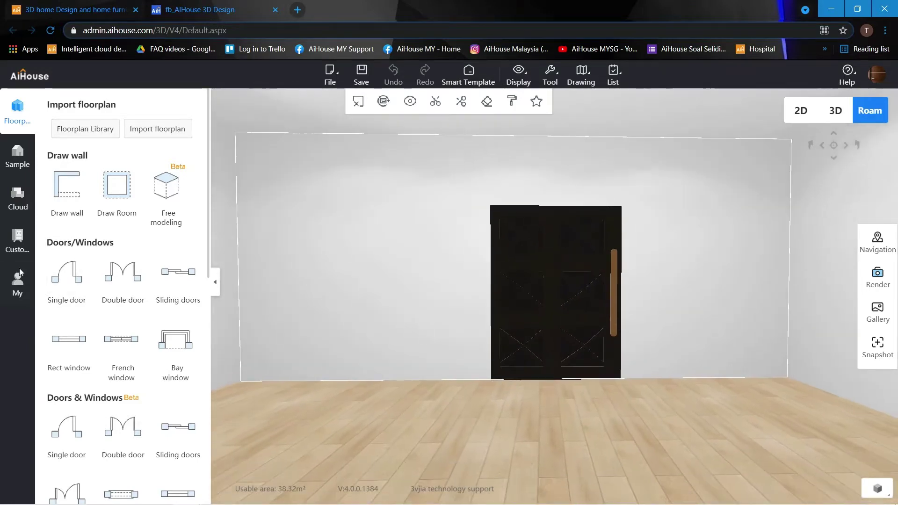
Open the custom cabinet design module, search the design library for "super" and place a Super Board on the floor in front of the door
click(21, 241)
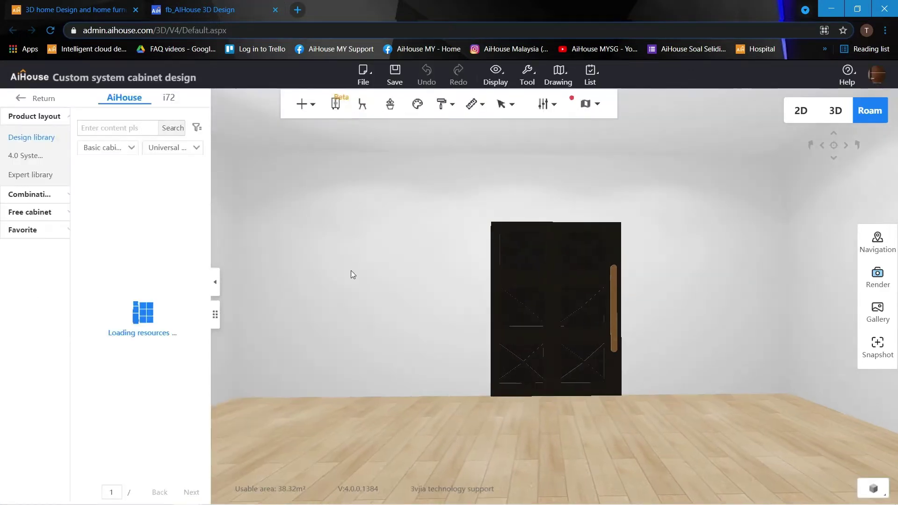
click(131, 128)
text(super)
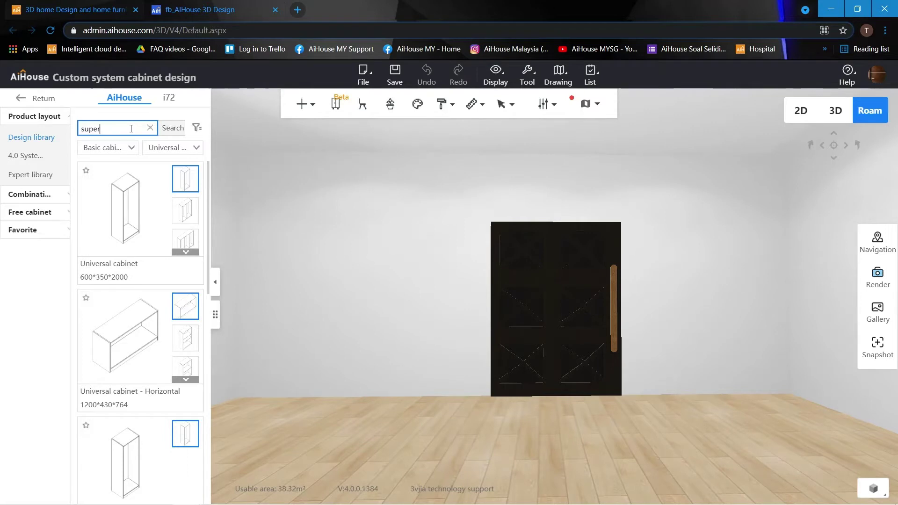
key(Return)
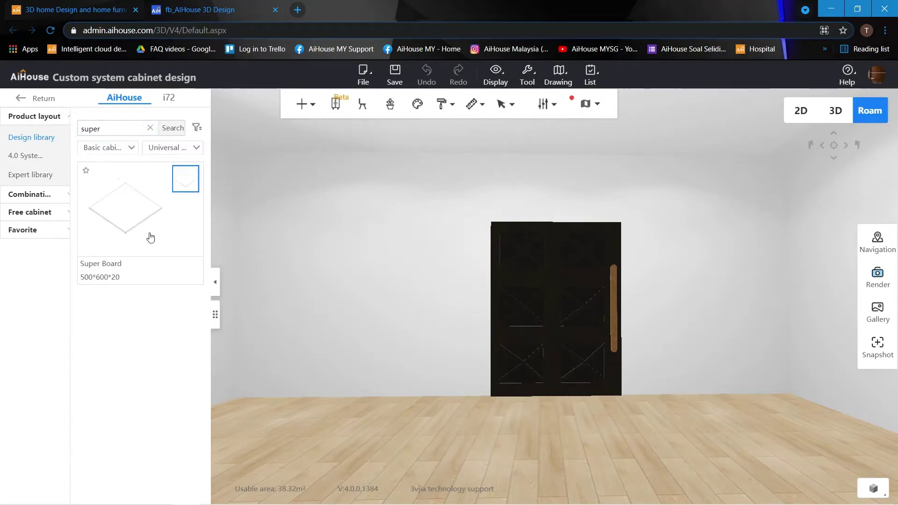
click(150, 237)
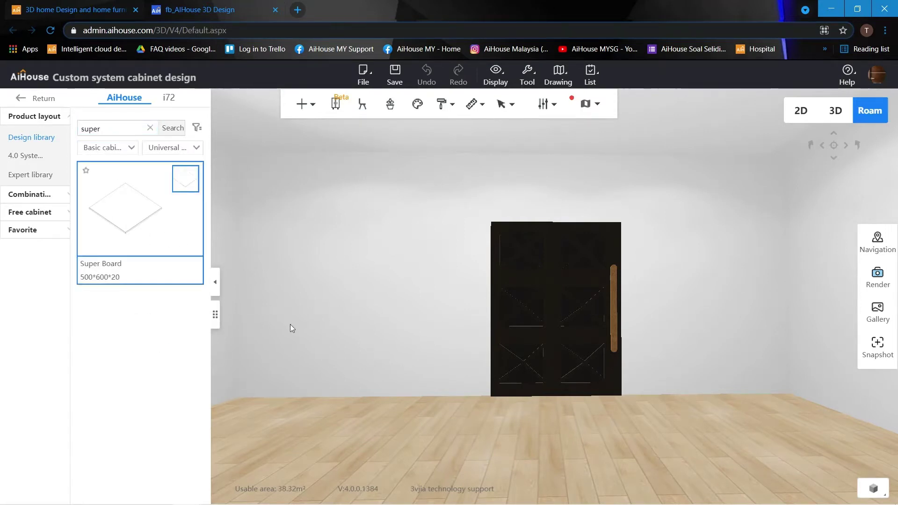
click(459, 445)
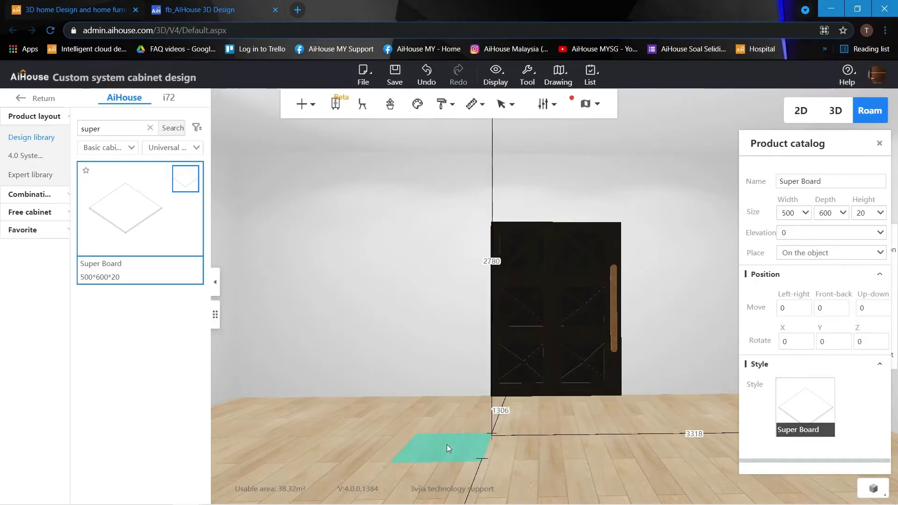
Set the Super Board's width to 2000 and its depth to 1500
drag(424, 346, 448, 361)
scroll(444, 332, up, 3)
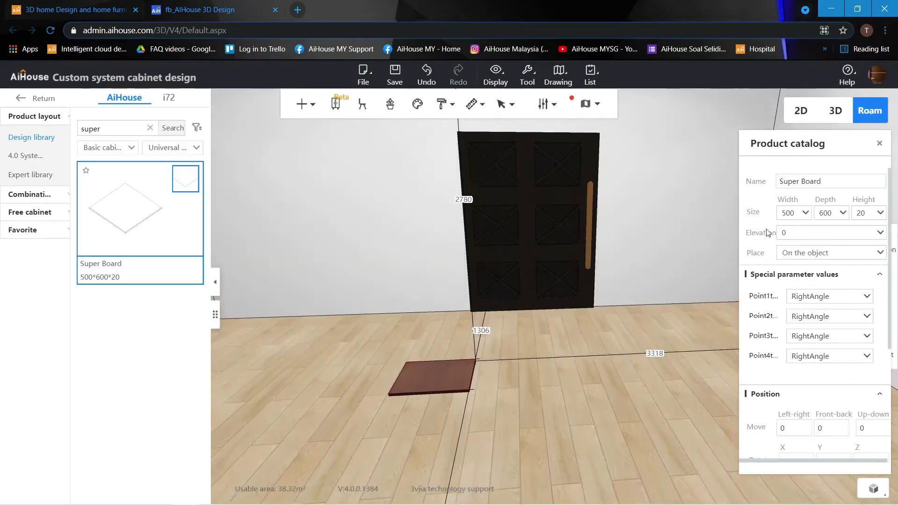
double_click(776, 213)
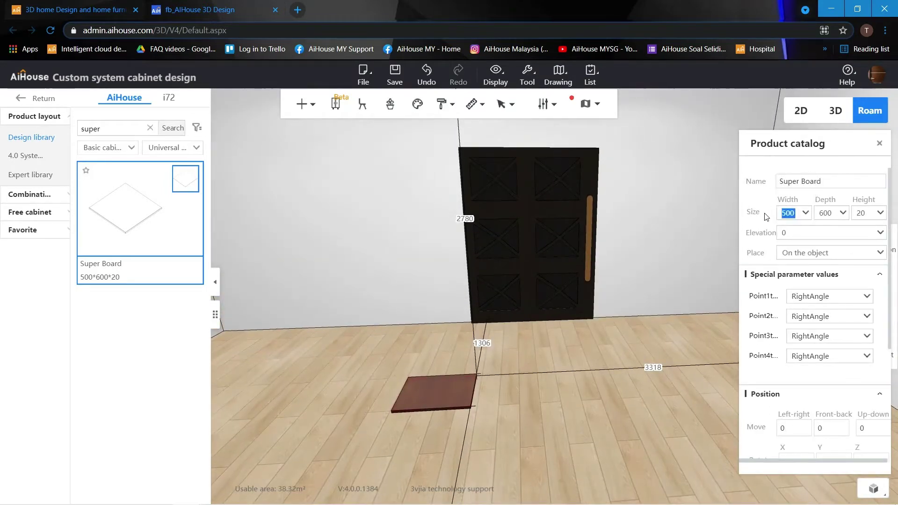
text(2000)
key(Return)
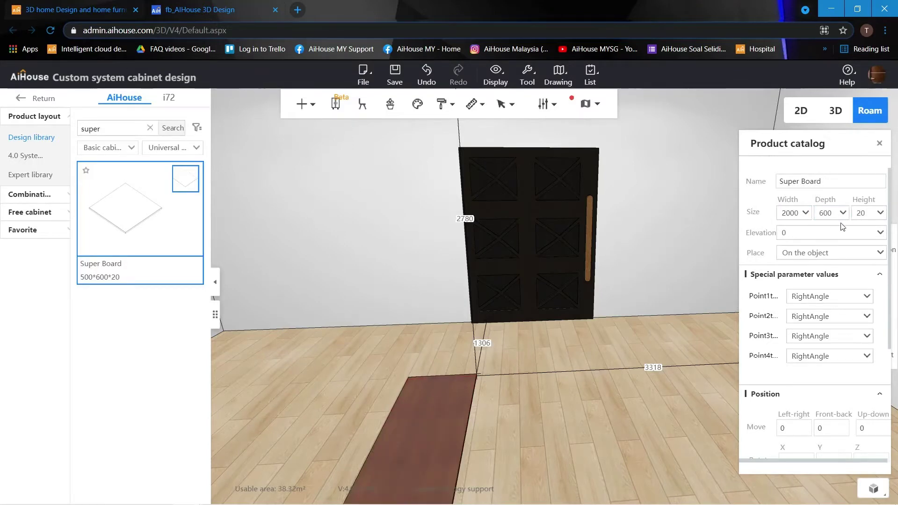
double_click(826, 213)
text(1500)
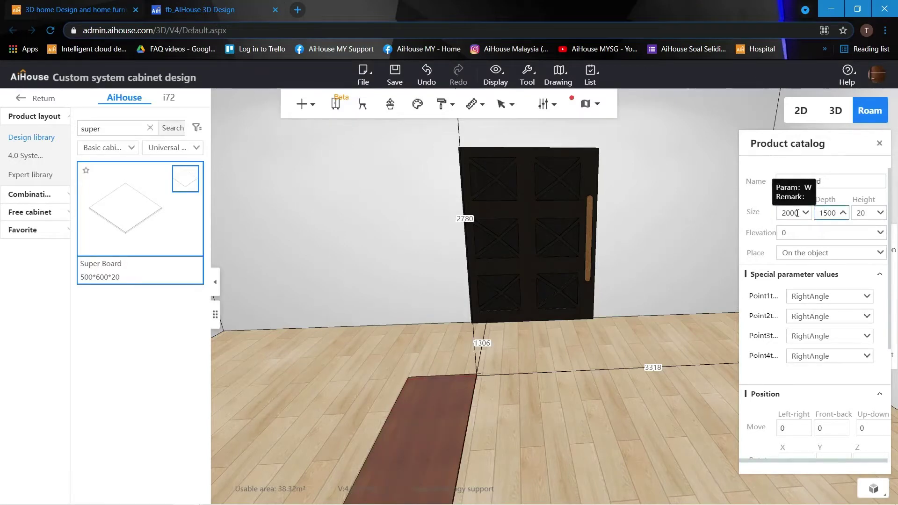
key(Return)
Turn on board selection mode and open the Super Board for panel point editing
drag(372, 336, 325, 362)
drag(447, 307, 473, 257)
scroll(481, 288, down, 2)
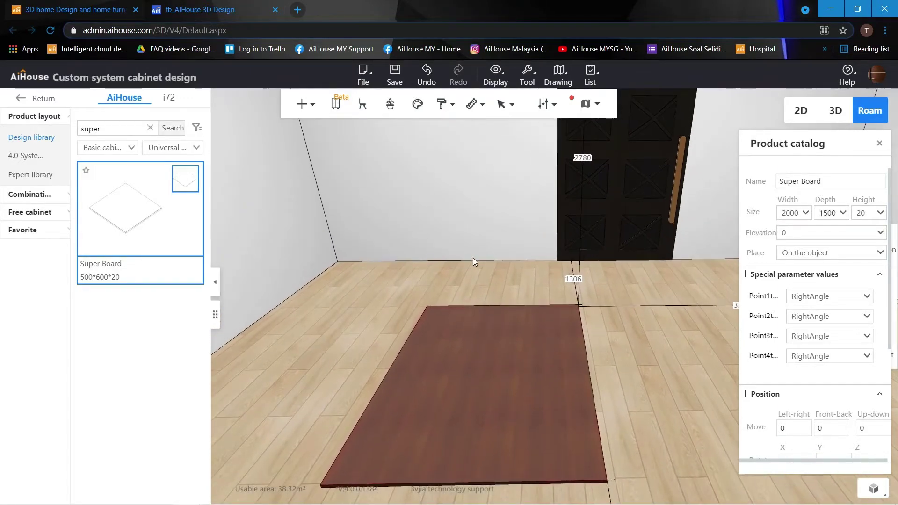
key(b)
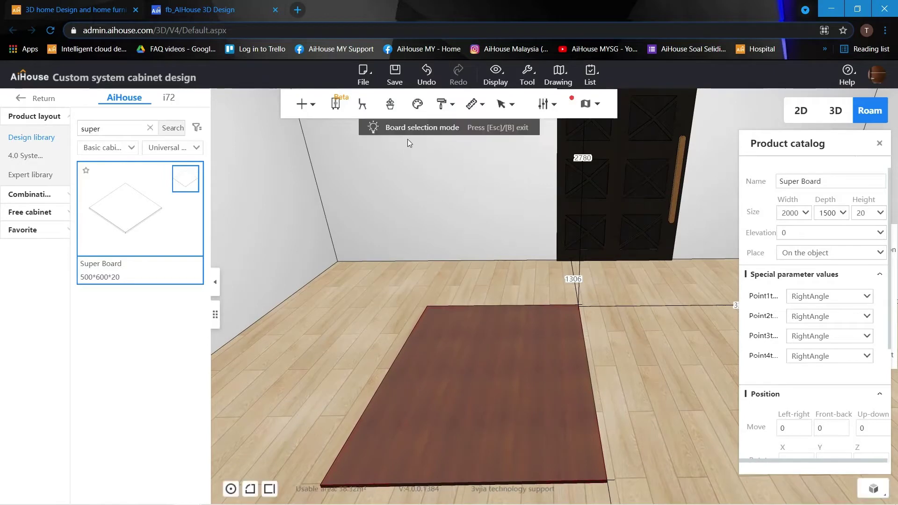
right_click(481, 336)
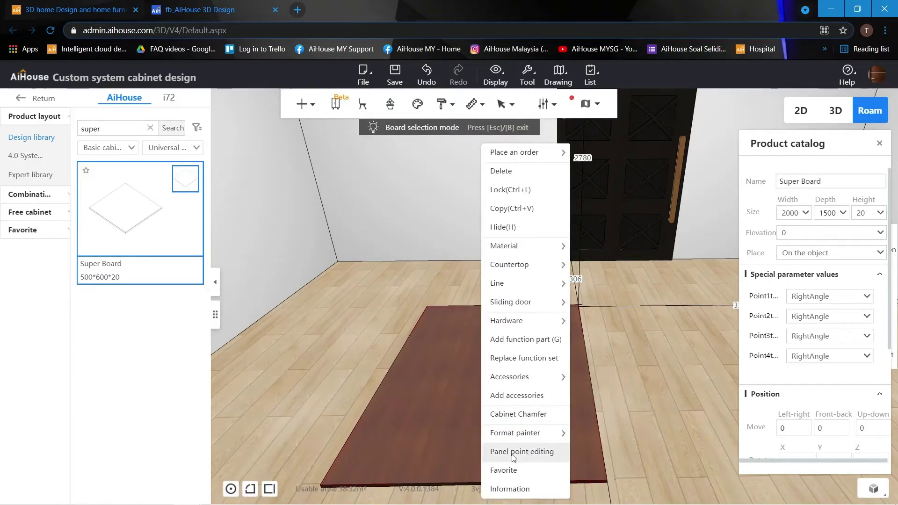
click(546, 456)
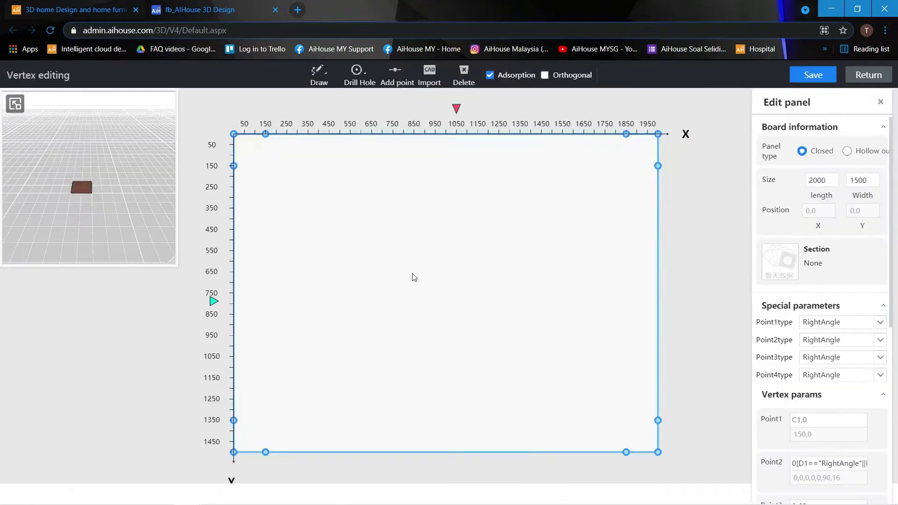
Draw a free-form triangular hole near the board's upper-left corner with vertices at 100,200, 100,700 and 300,420
scroll(333, 256, up, 1)
drag(284, 193, 328, 215)
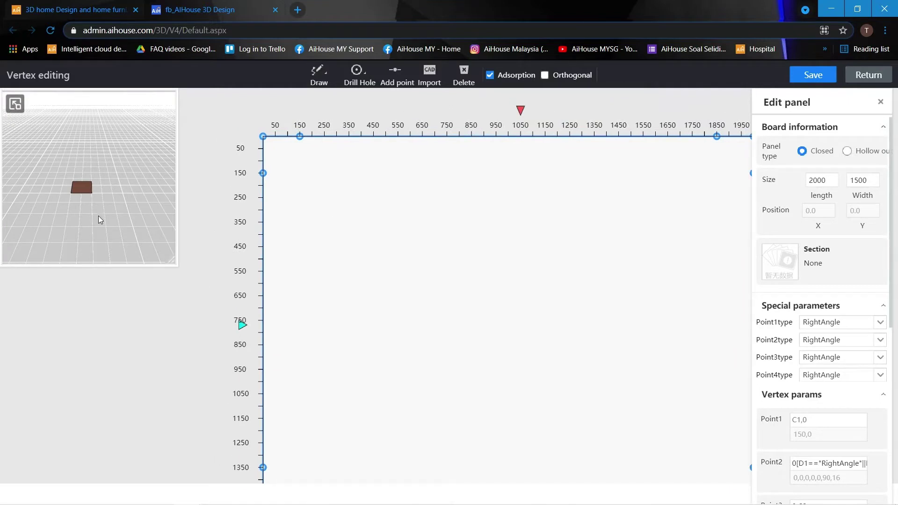
scroll(98, 216, up, 5)
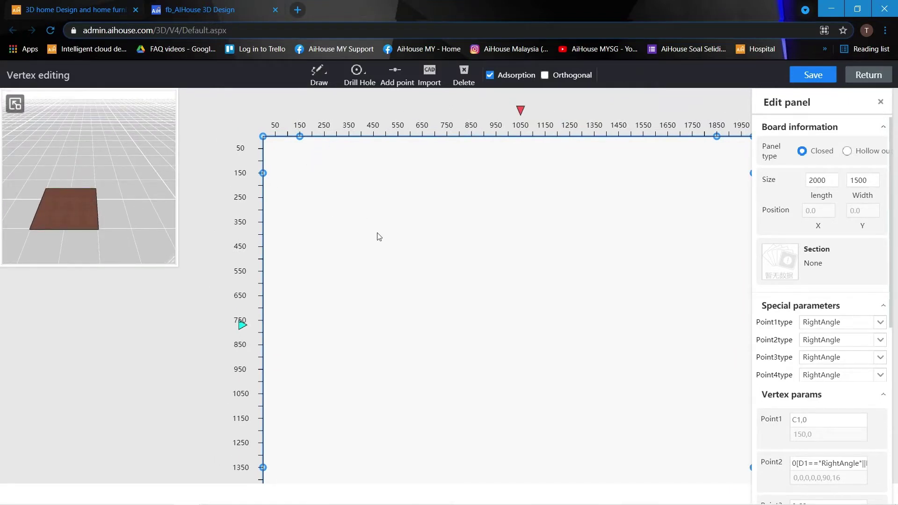
click(357, 71)
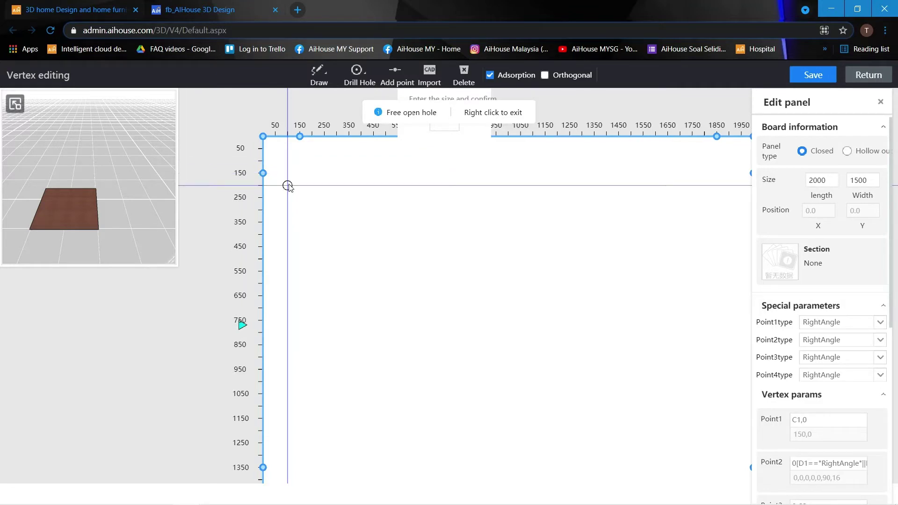
click(287, 186)
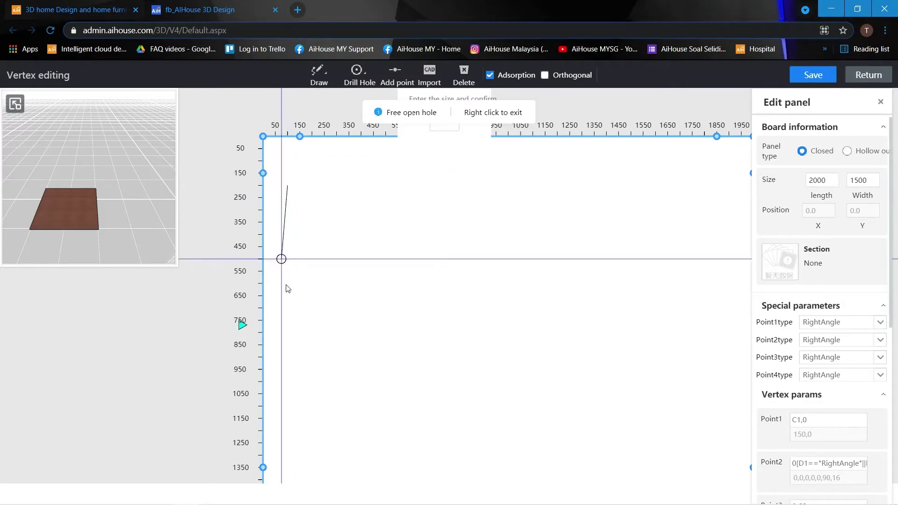
click(288, 308)
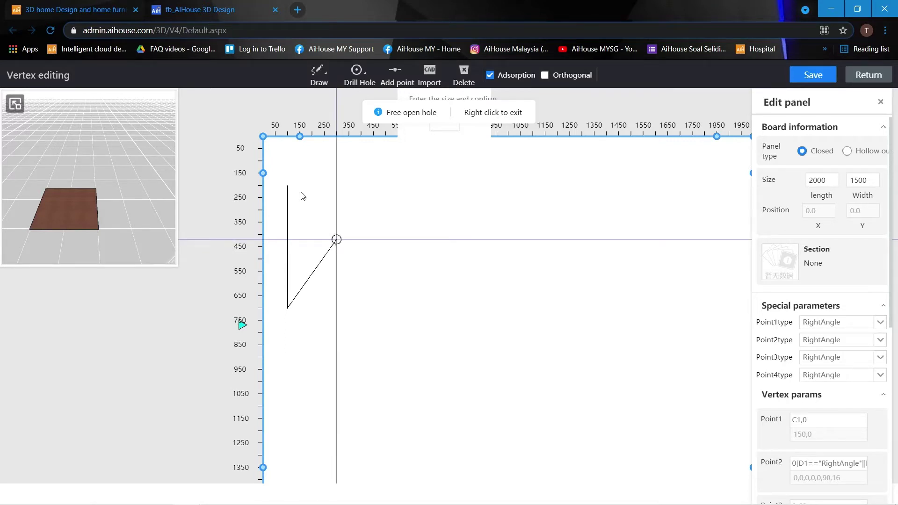
click(336, 239)
right_click(431, 228)
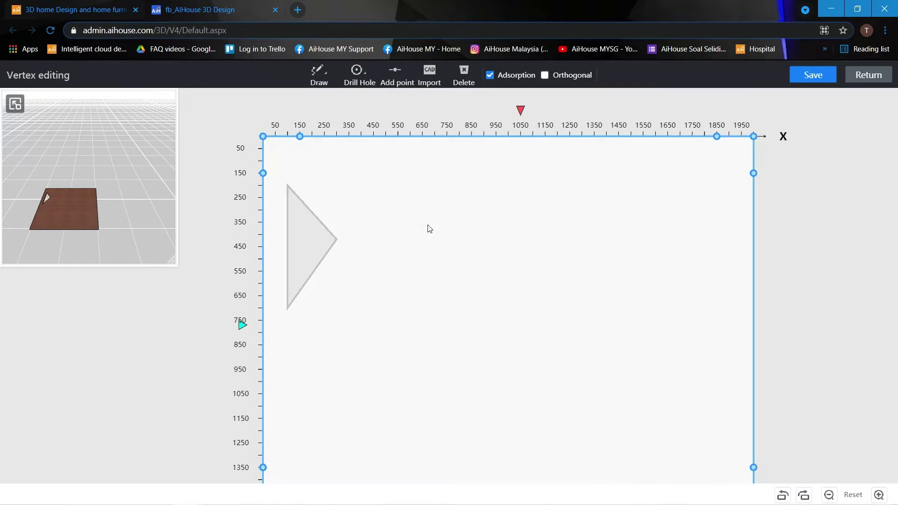
Draw a second, downward-pointing triangular hole beside the first, with vertices at about 150,200, 500,200 and 330,400
click(358, 79)
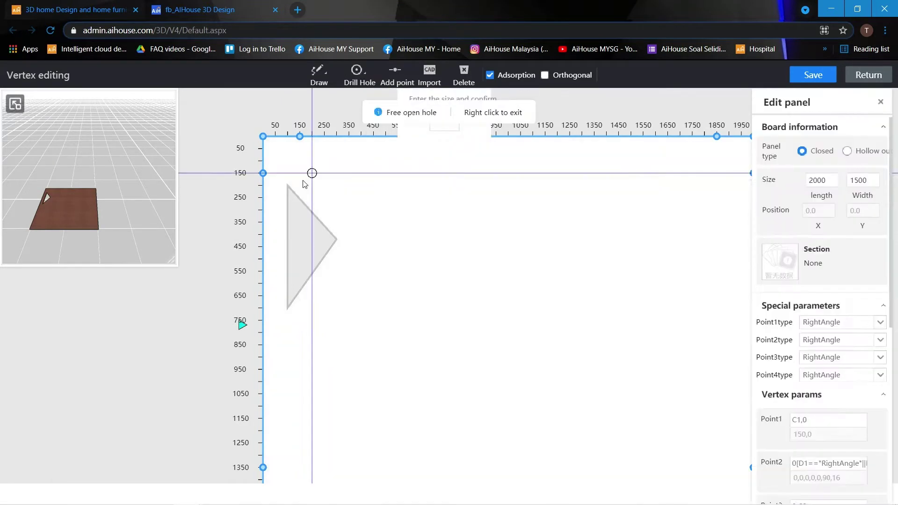
click(300, 185)
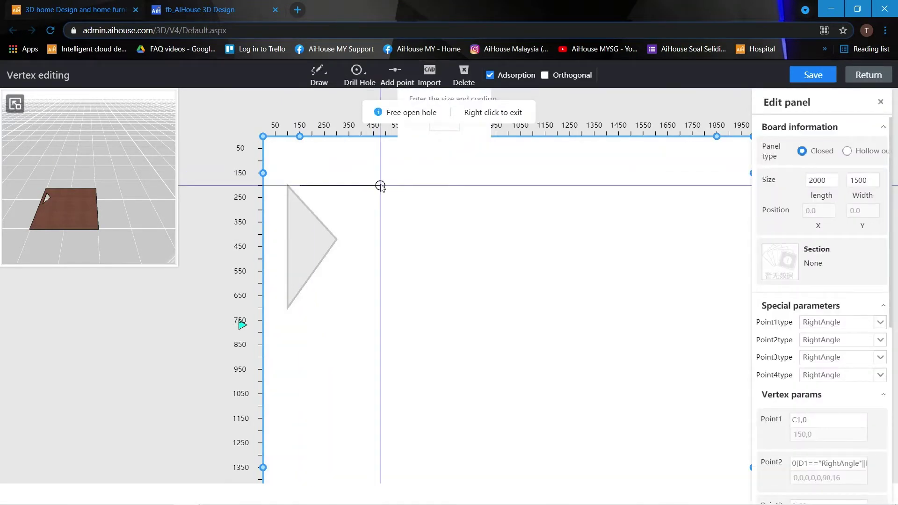
click(385, 186)
click(344, 234)
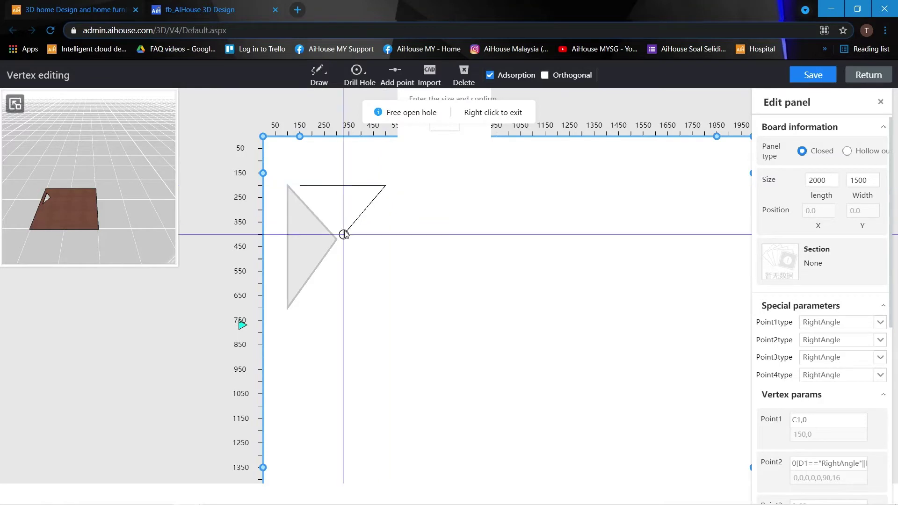
click(300, 185)
Draw a third, upward-pointing triangular hole below the second, with vertices at about 150,700, 330,450 and 500,700
click(361, 74)
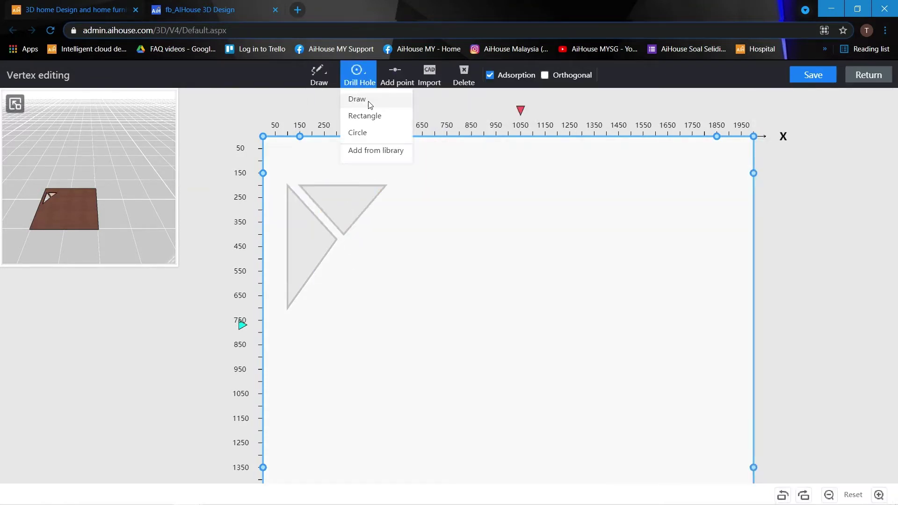
click(370, 105)
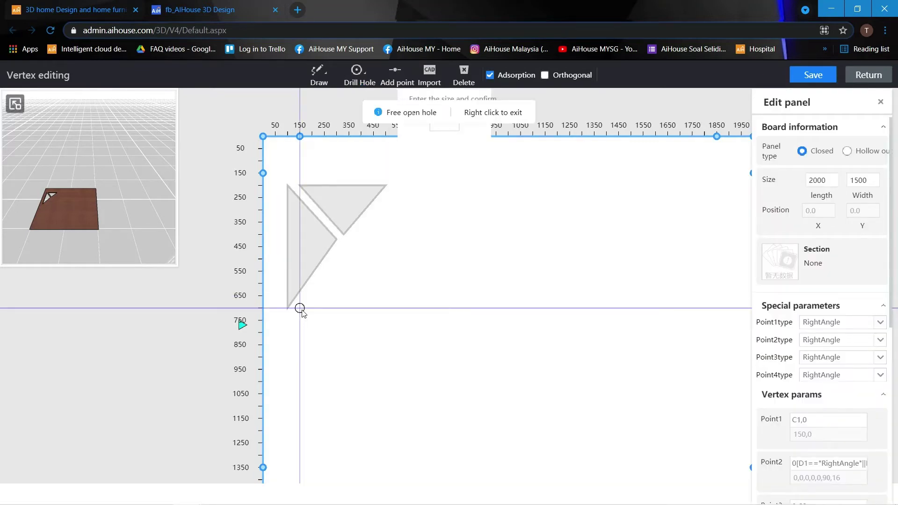
click(300, 308)
click(344, 247)
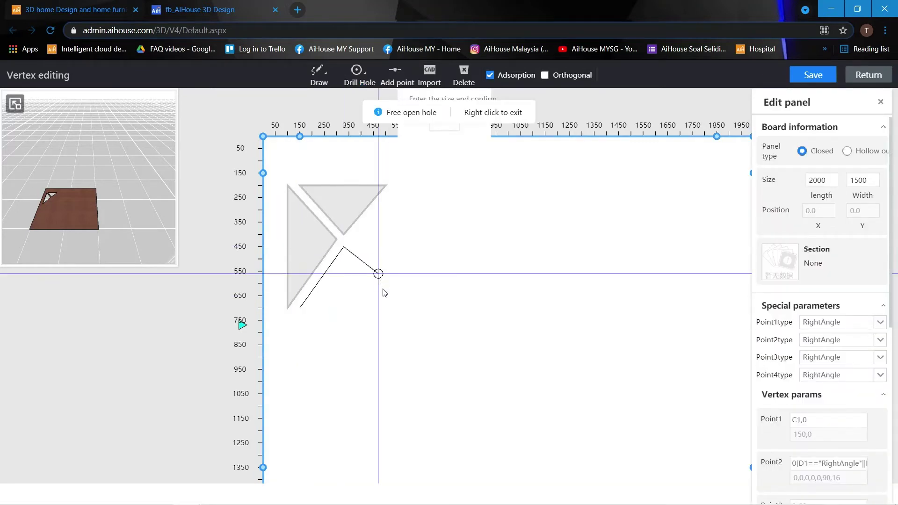
click(386, 308)
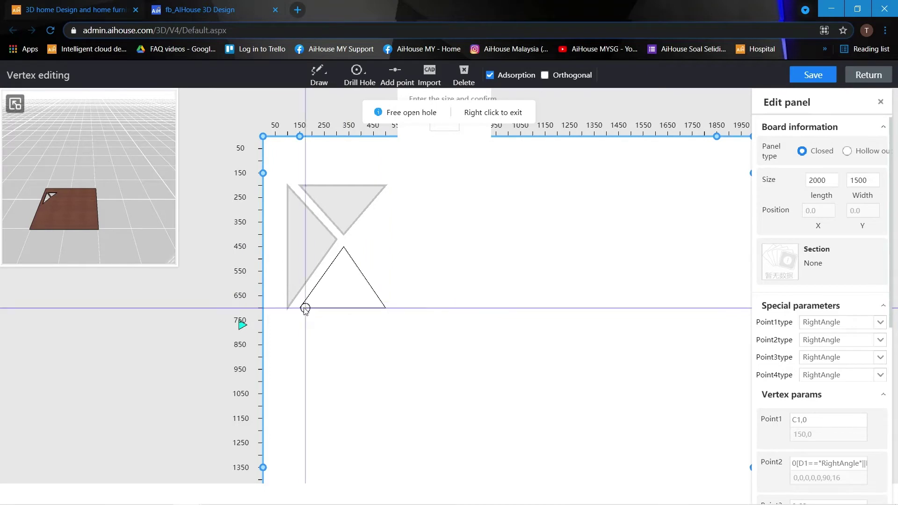
click(300, 308)
Complete the X pattern with a fourth triangular hole with vertices at about 350,420, 550,200 and 550,700
click(369, 73)
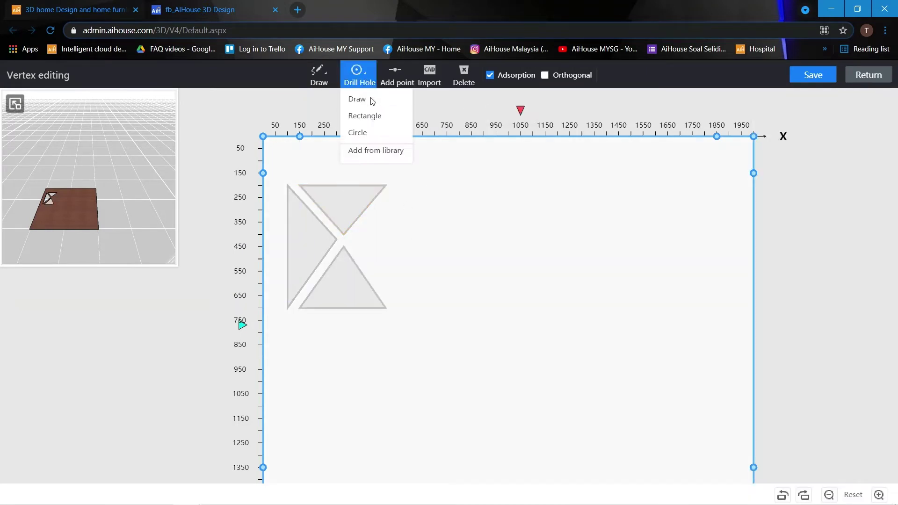
click(371, 98)
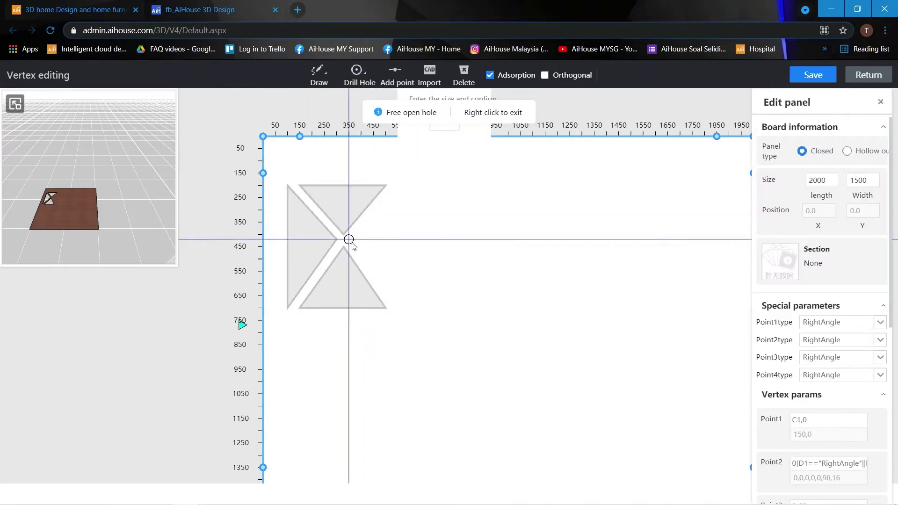
click(349, 240)
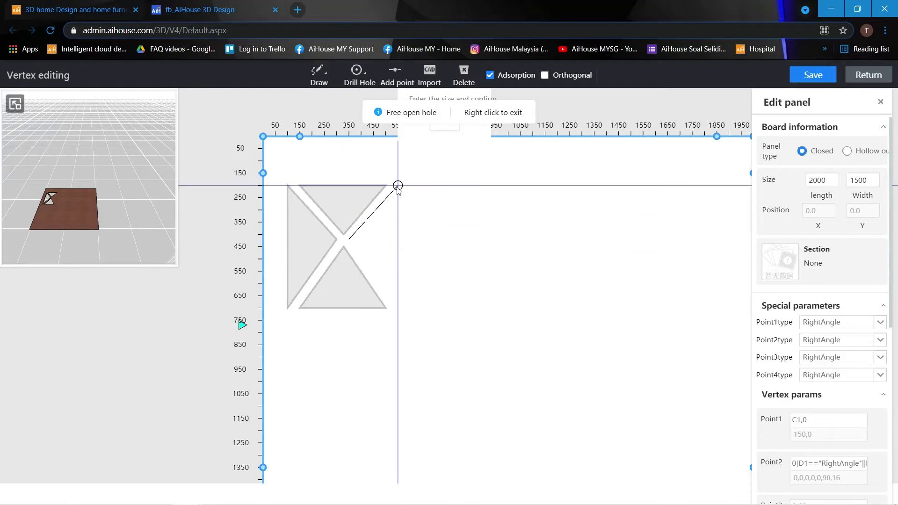
click(398, 186)
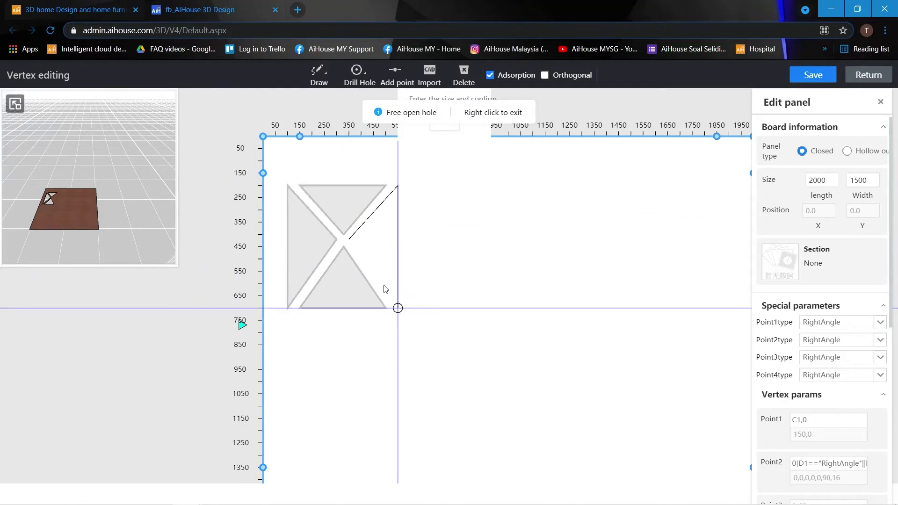
right_click(350, 244)
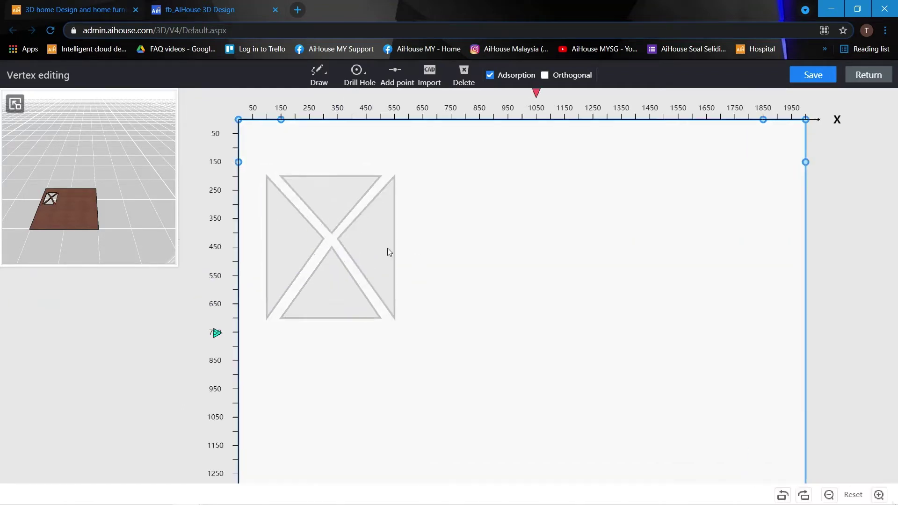
Copy the X pattern's right-pointing triangular hole and place the duplicate beside the pattern at about 721,203
scroll(102, 241, up, 5)
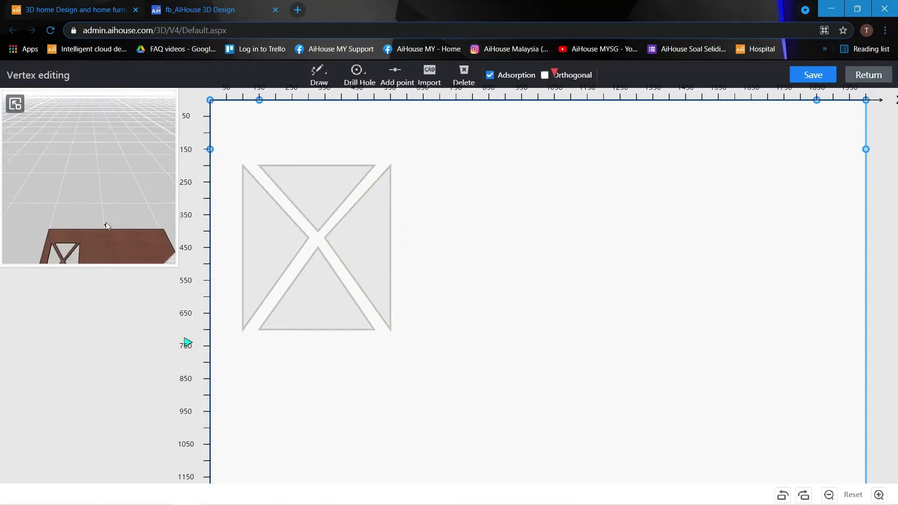
drag(106, 223, 110, 141)
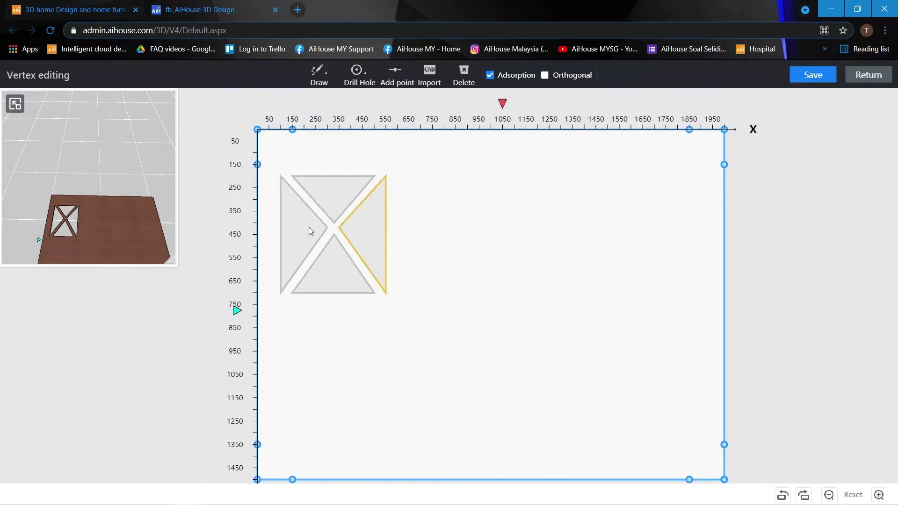
click(302, 223)
click(291, 207)
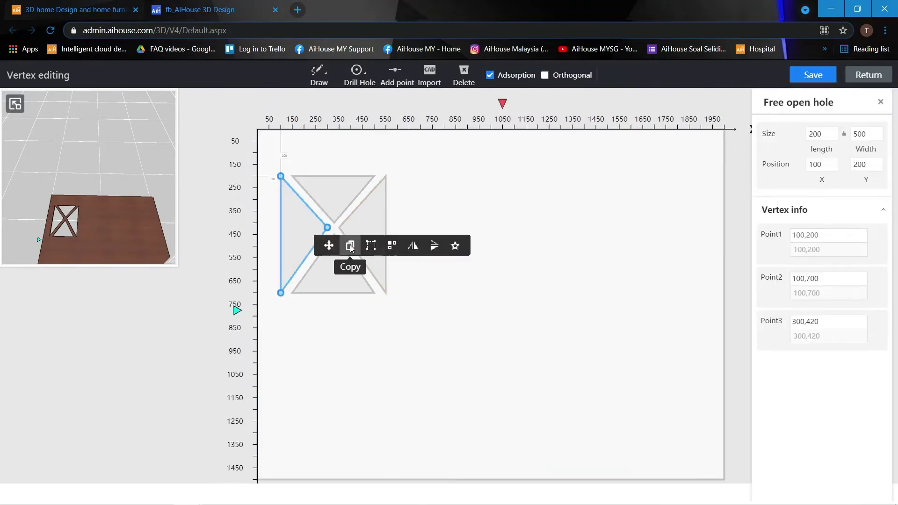
click(350, 246)
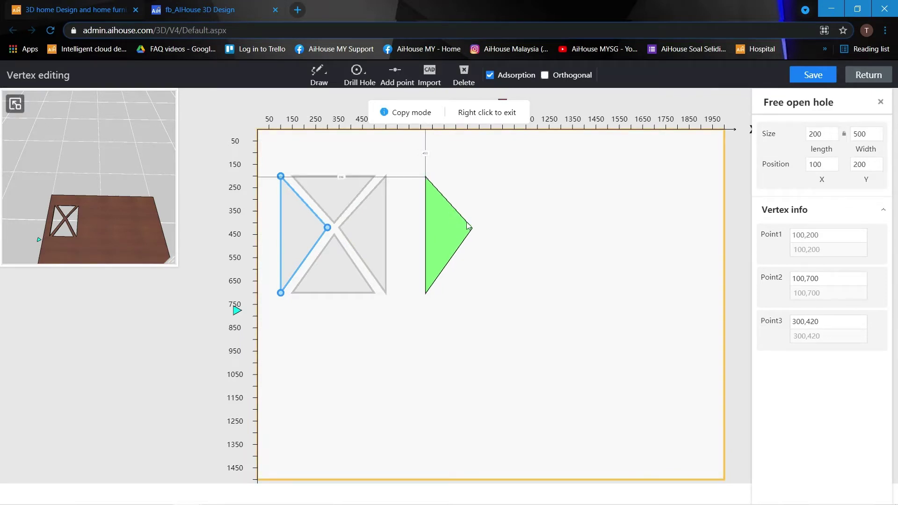
click(478, 245)
click(448, 223)
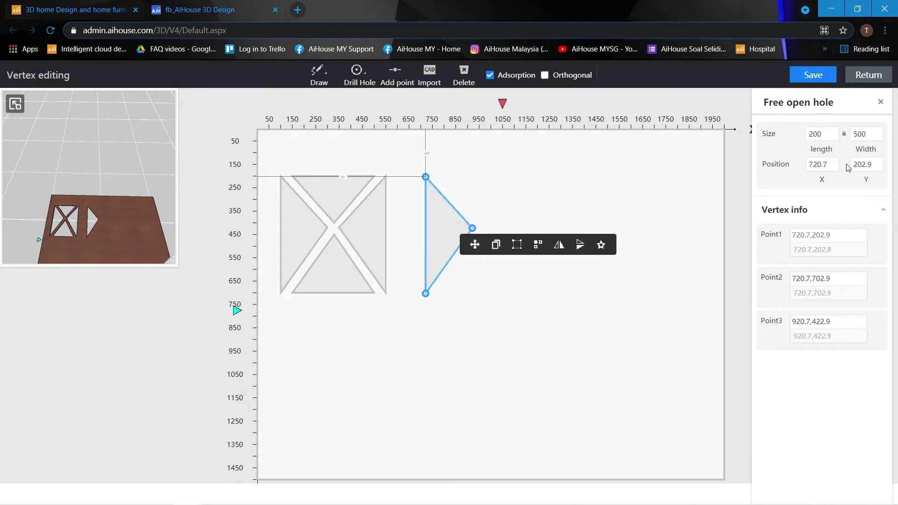
Set the copied right-pointing triangle's position to X 700 and Y 200
drag(828, 166, 803, 170)
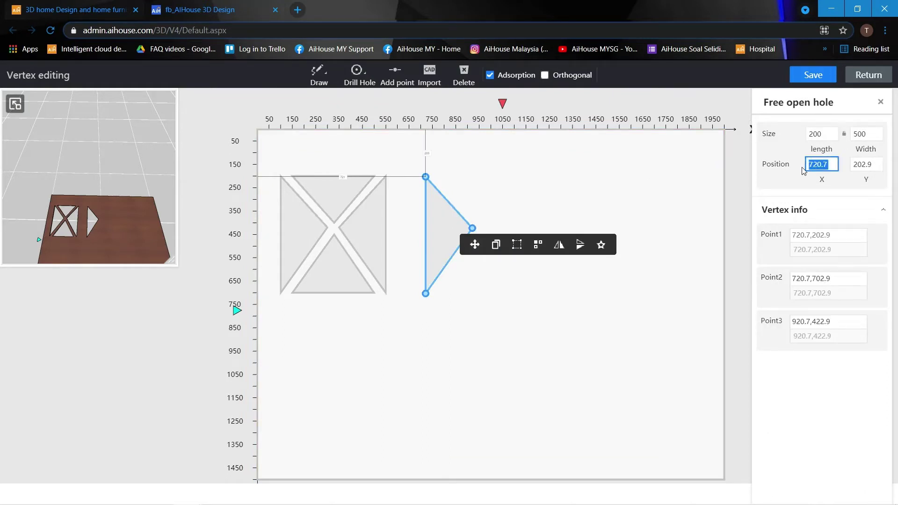
text(700)
key(Return)
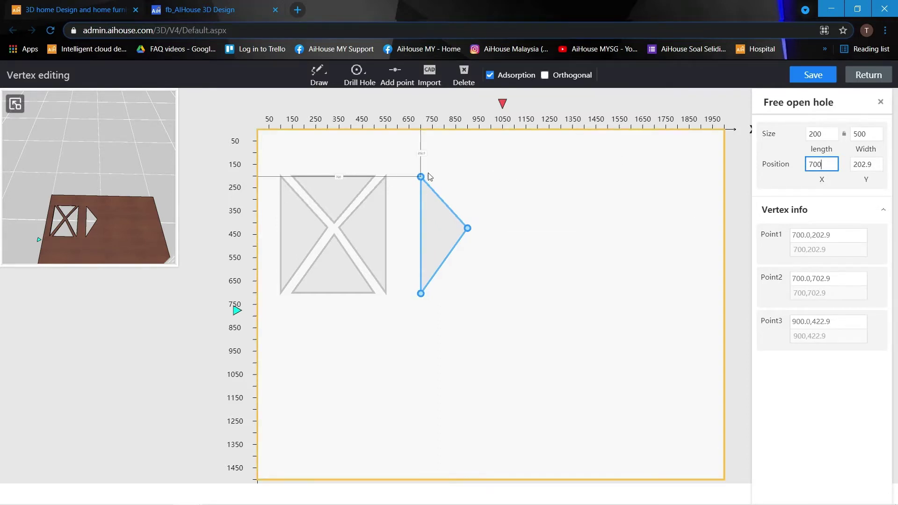
click(871, 167)
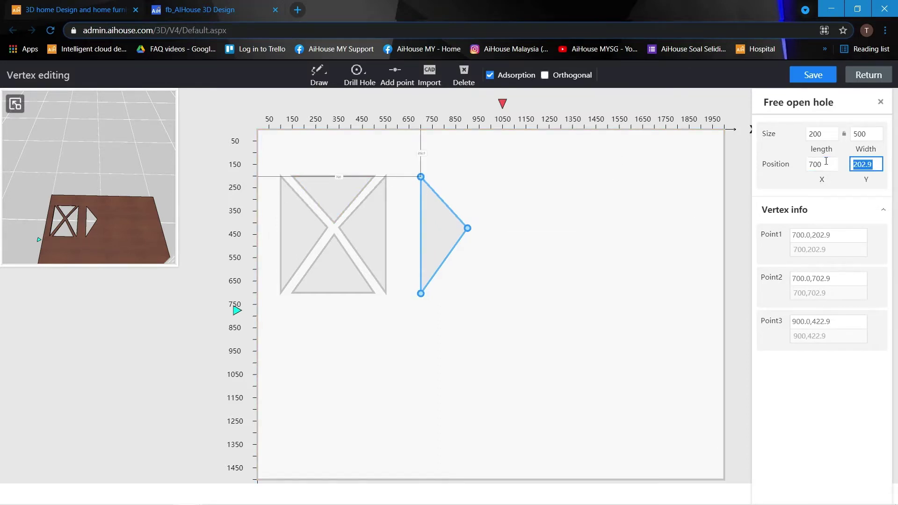
text(2900)
key(Return)
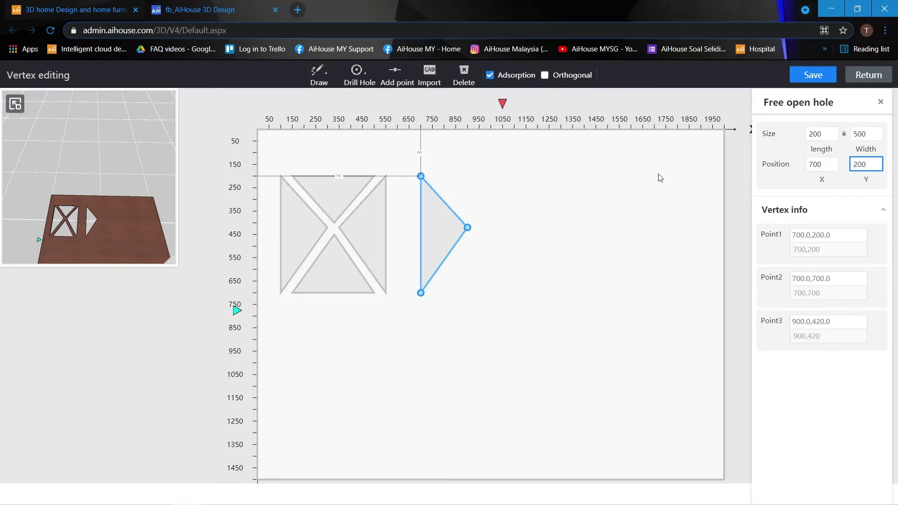
Copy the first pattern's downward-pointing triangular hole and place the duplicate beside the copied triangle at about 751,195
click(322, 190)
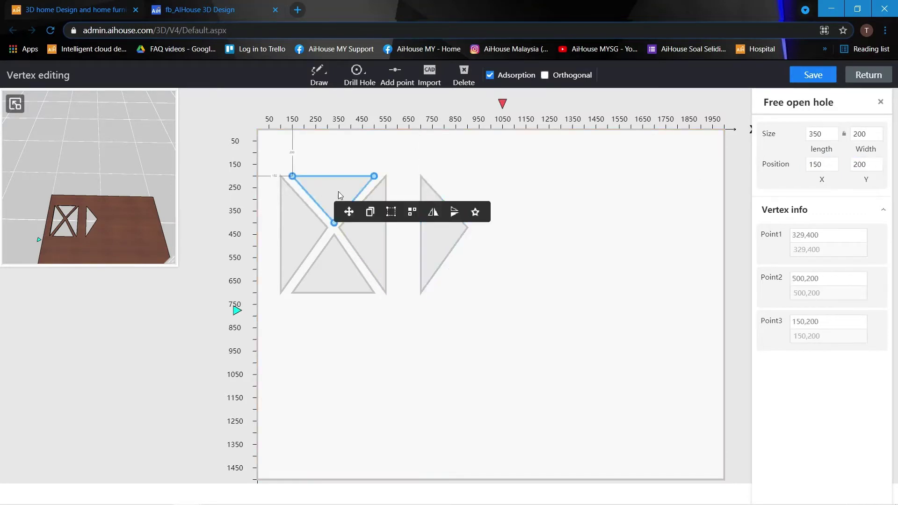
click(369, 212)
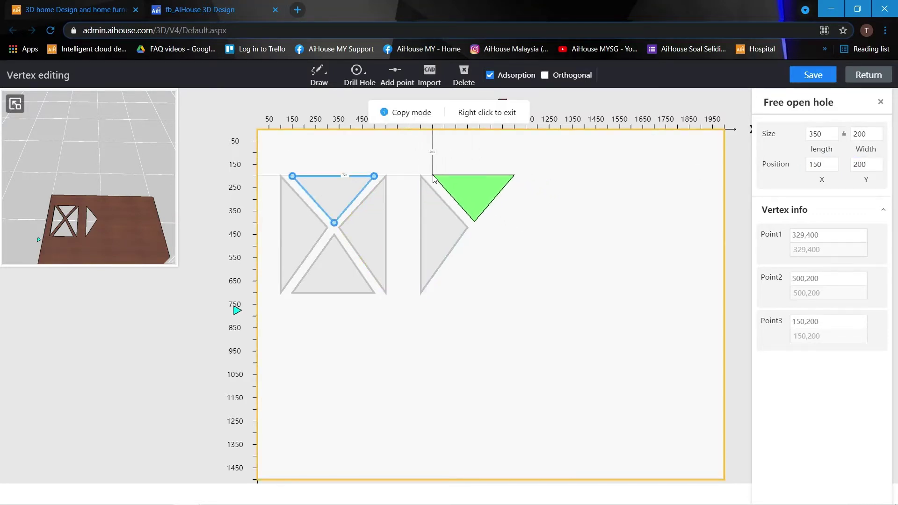
click(435, 178)
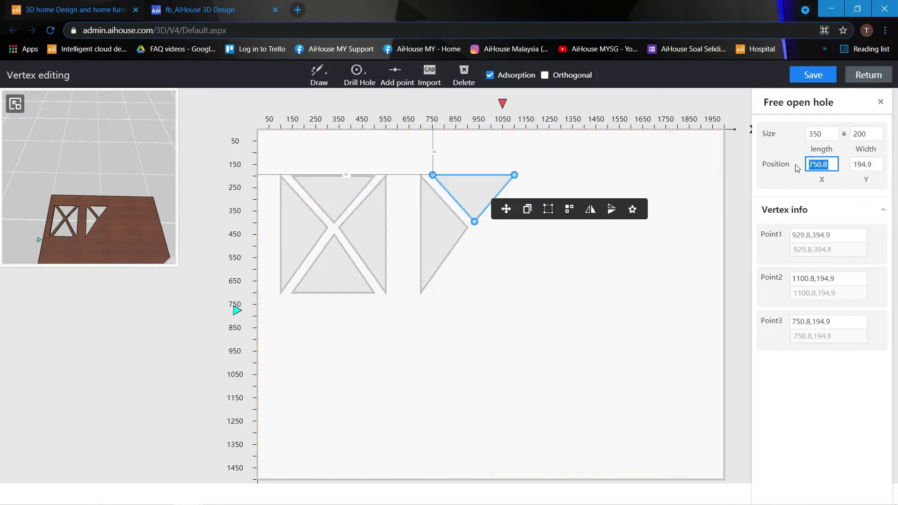
click(469, 197)
Set the copied downward-pointing triangle's position to X 750 and Y 200
click(831, 166)
text(7)
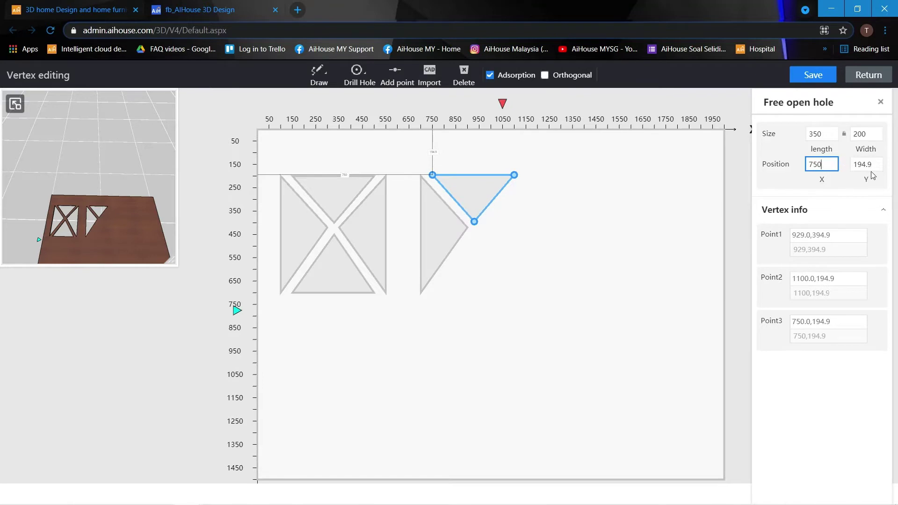
key(Tab)
text(2)
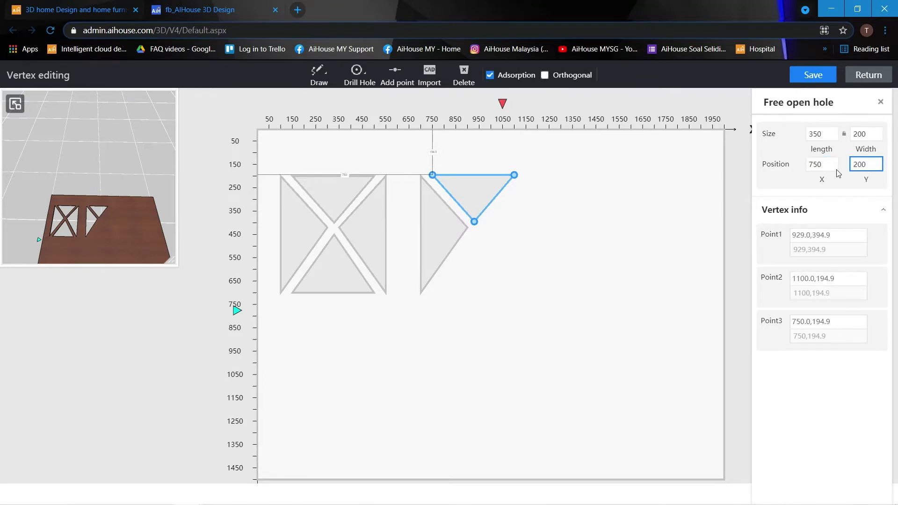
key(Return)
Draw the second pattern's upward-pointing triangular hole with vertices at about 750,700, 930,450 and 1100,700
click(440, 231)
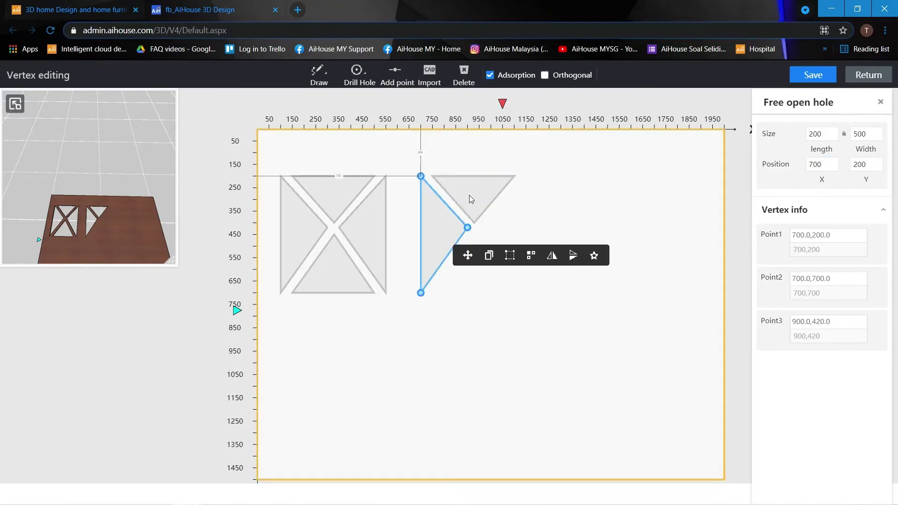
click(485, 225)
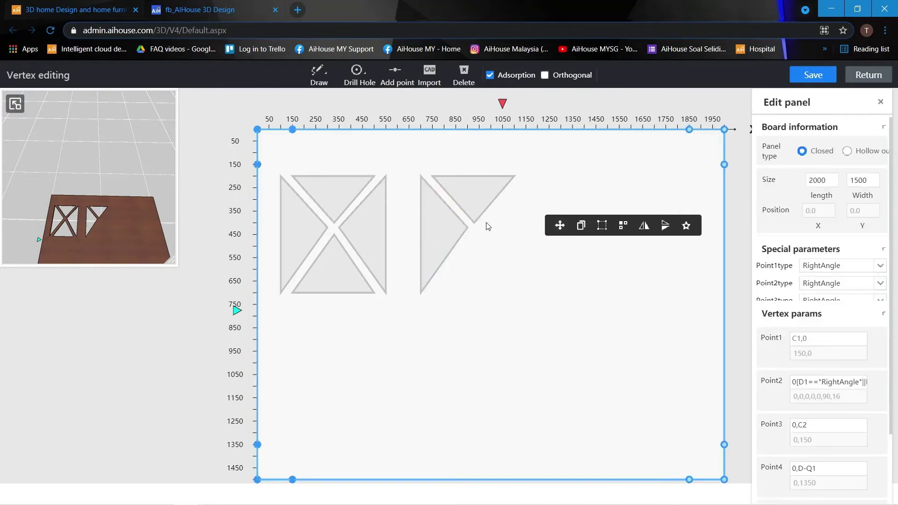
click(358, 76)
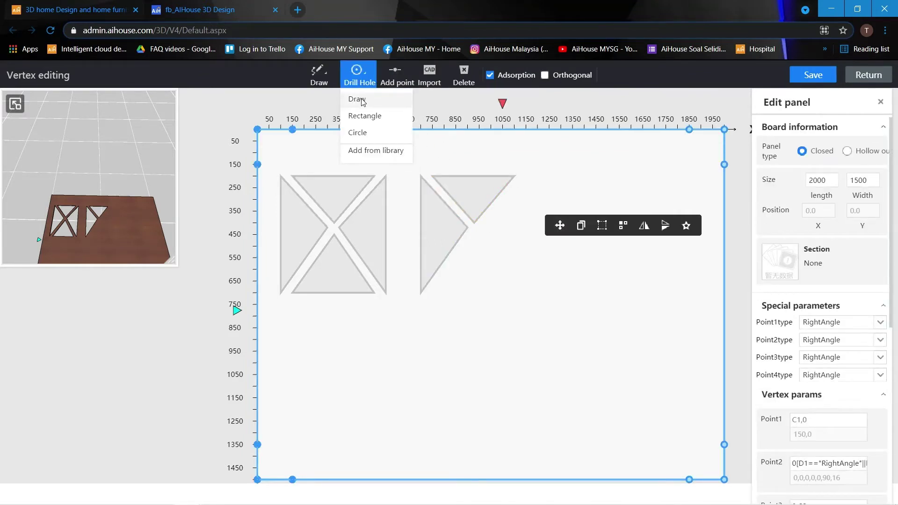
click(370, 99)
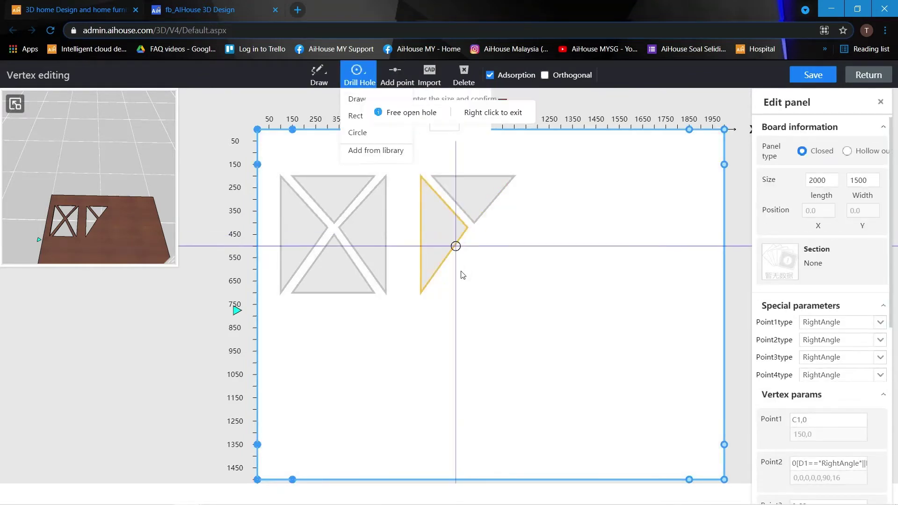
click(432, 293)
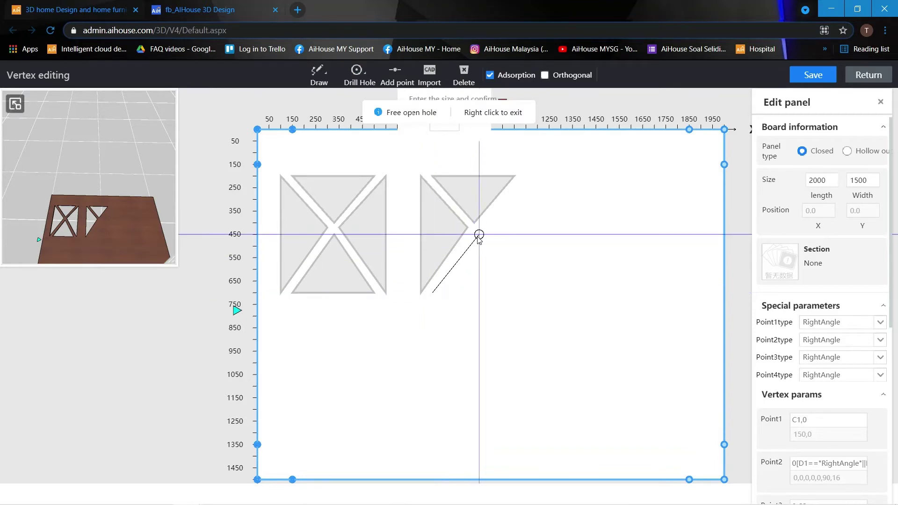
click(475, 234)
click(514, 294)
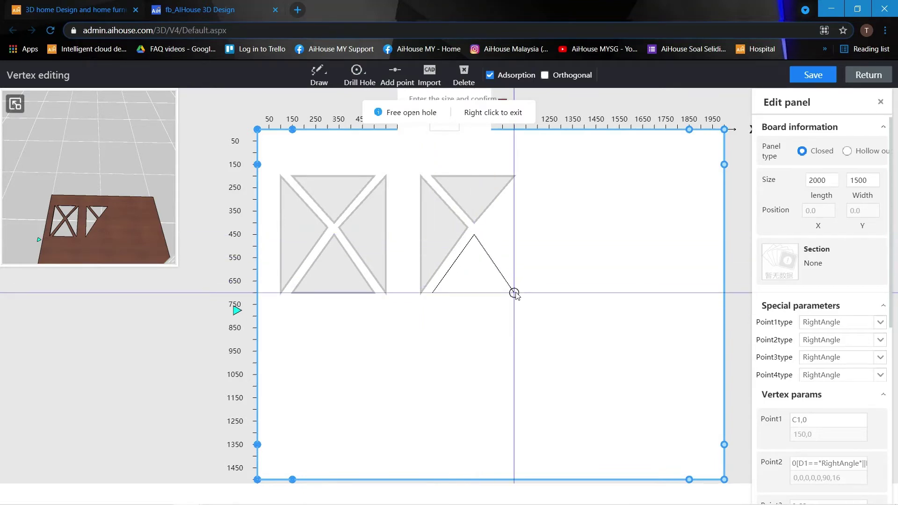
click(433, 293)
Complete the second X pattern with a free-form triangular hole with vertices at about 950,420, 1150,200 and 1150,700
click(359, 76)
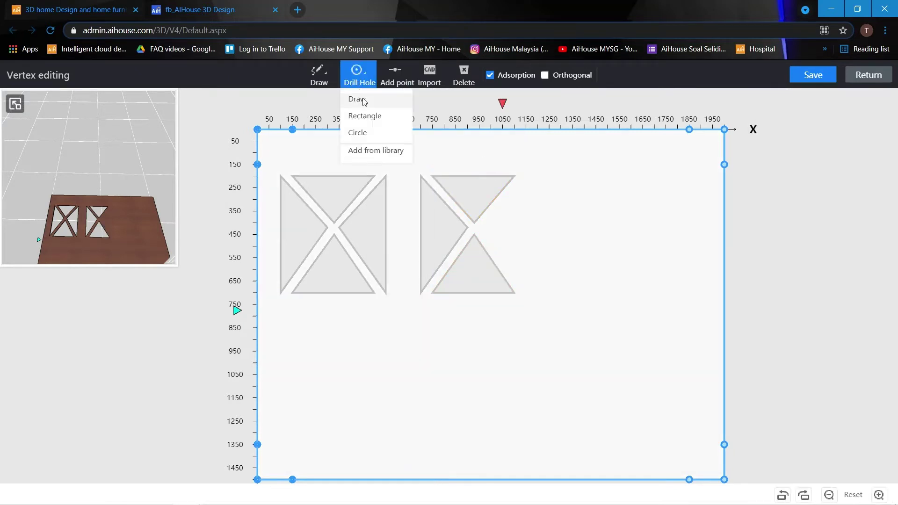
click(479, 228)
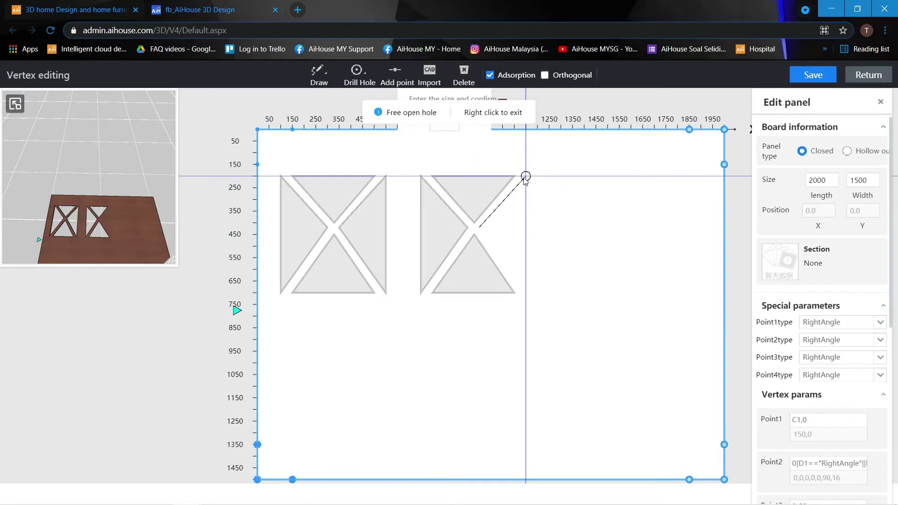
click(522, 216)
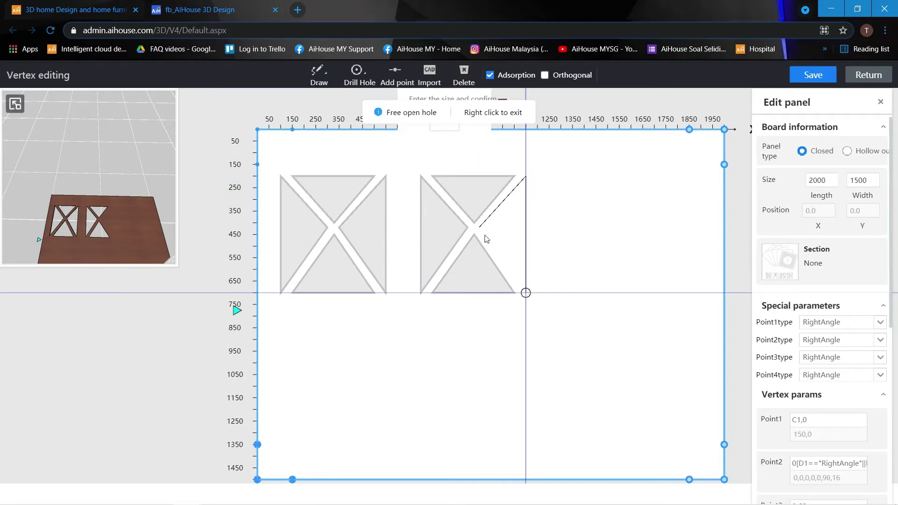
click(526, 292)
click(479, 227)
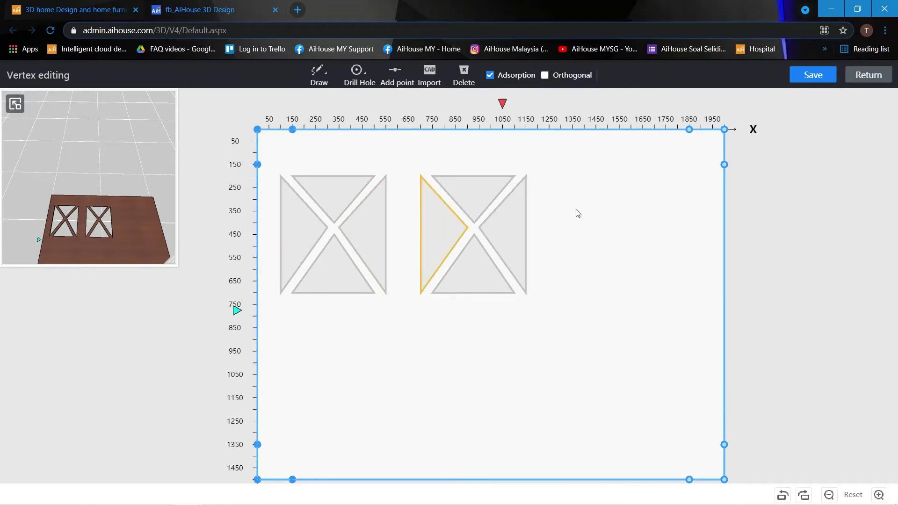
Save the edited board and return to the room design
click(813, 78)
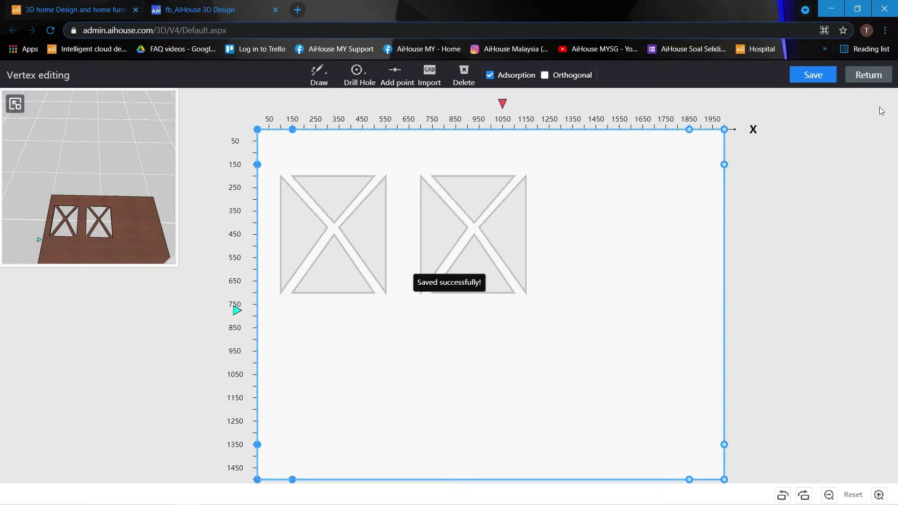
click(869, 77)
drag(548, 321, 553, 339)
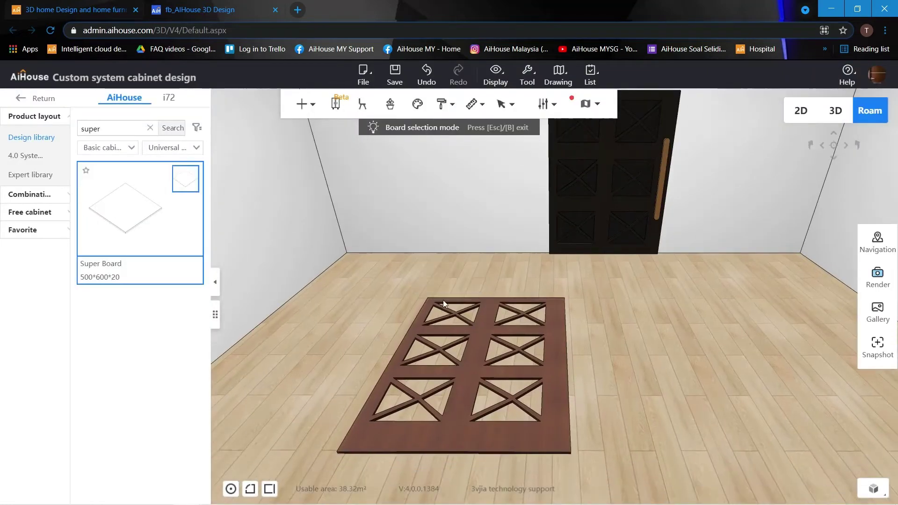
drag(523, 311, 601, 306)
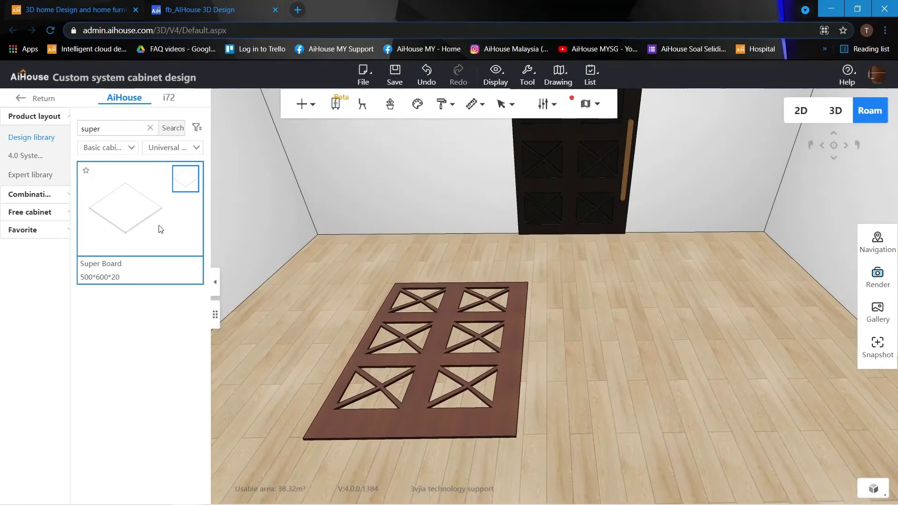
Add another Super Board from the design library to the room and set its elevation to 0
click(534, 328)
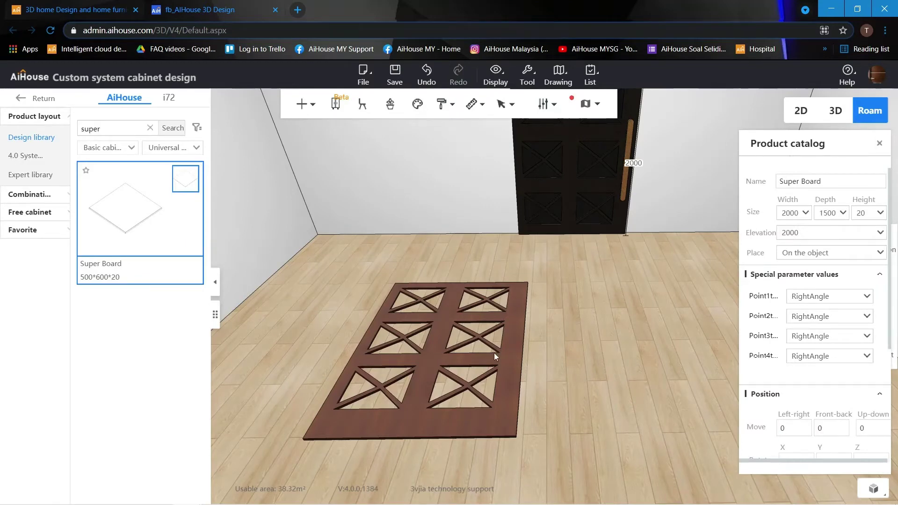
drag(605, 287, 722, 233)
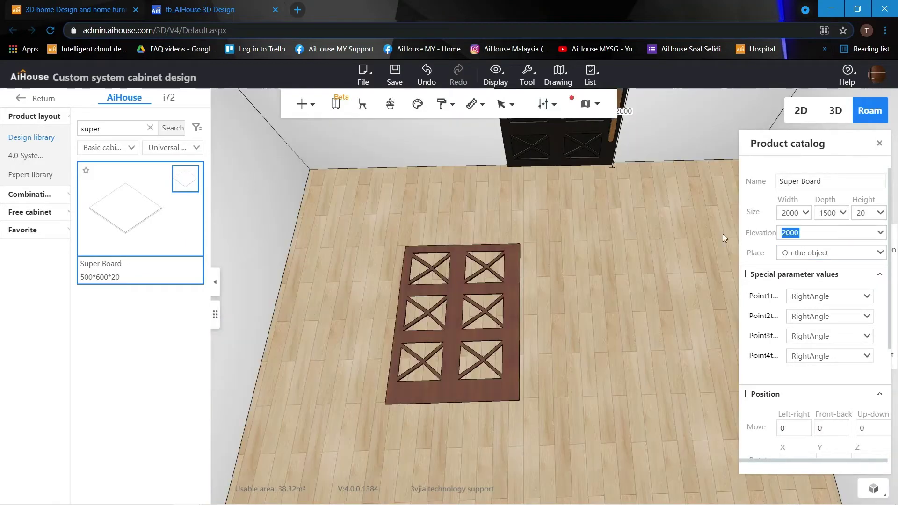
text(0)
key(Return)
key(Return)
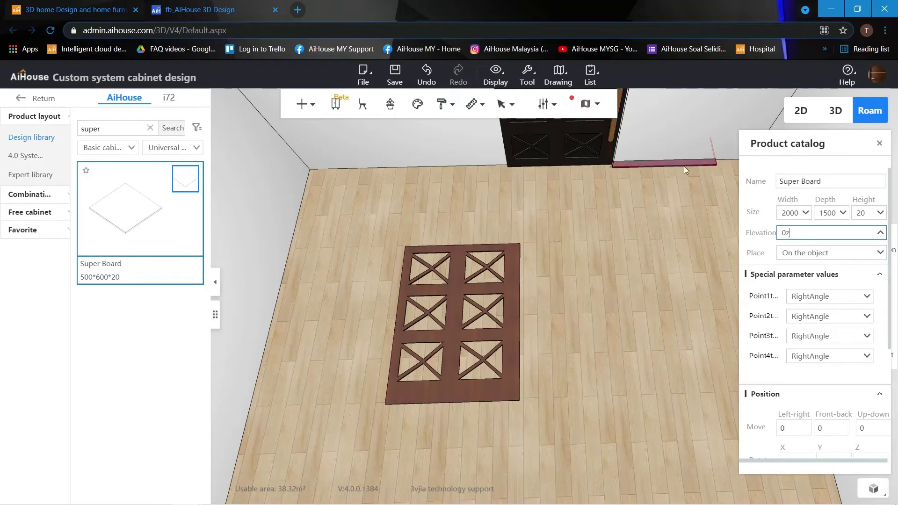
click(751, 238)
text(0)
key(Return)
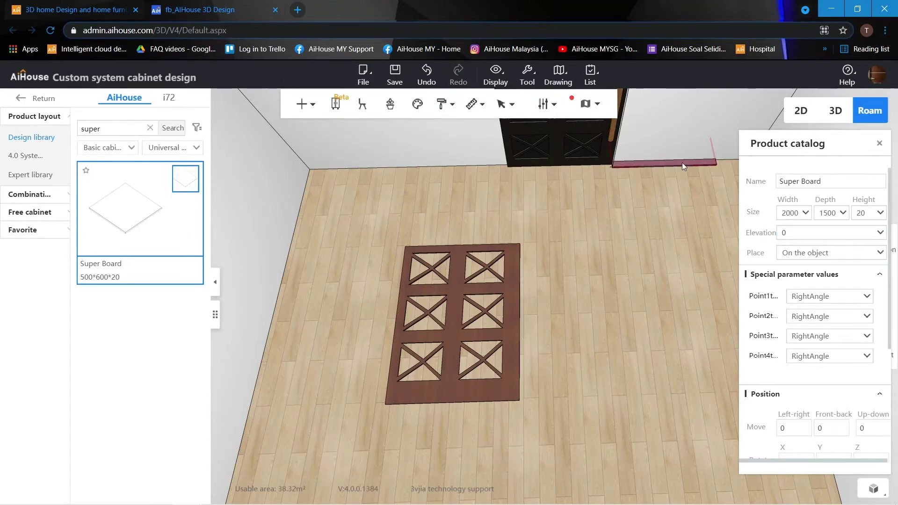
Move the new board with three-axis movement from the wall onto the open floor beside the X-patterned panel
click(676, 167)
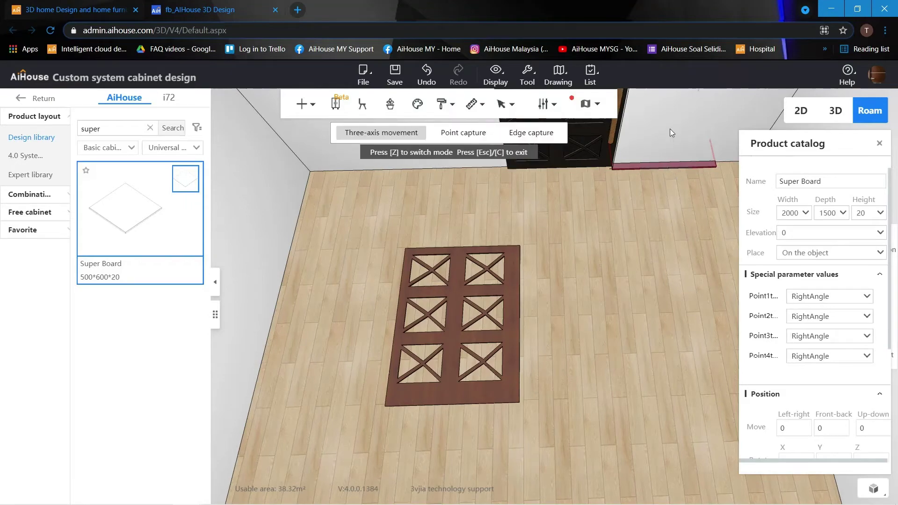
drag(671, 129, 671, 171)
drag(668, 242, 599, 245)
key(z)
scroll(595, 236, up, 2)
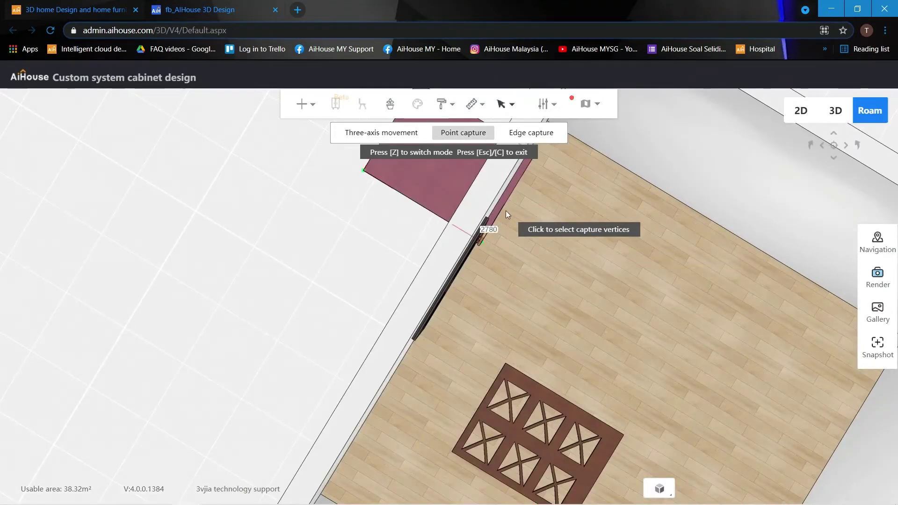
key(z)
key(z)
drag(578, 210, 664, 370)
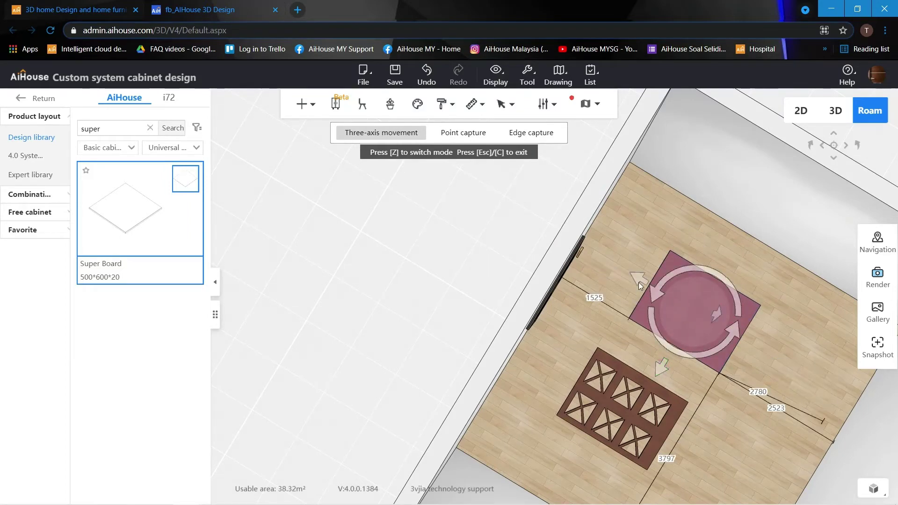
drag(627, 275, 625, 273)
Set the wall distance of both the X-patterned panel and the blank board to 1300 so their ends line up
right_drag(691, 301, 603, 286)
scroll(562, 196, up, 3)
drag(596, 333, 516, 313)
click(514, 310)
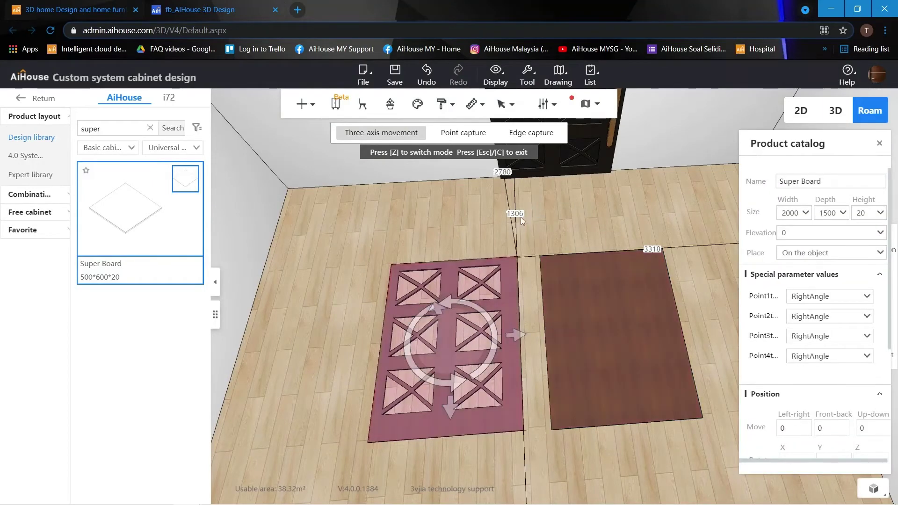
double_click(515, 213)
text(1)
click(578, 279)
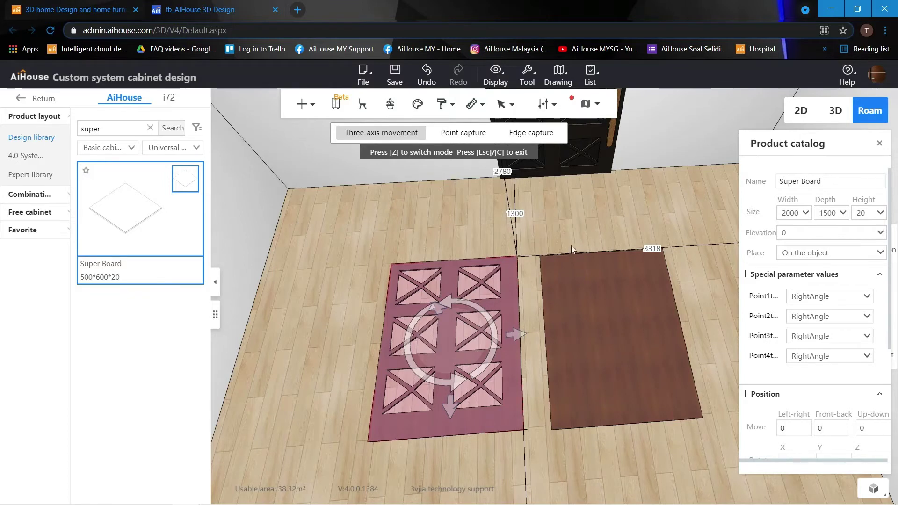
text(1300)
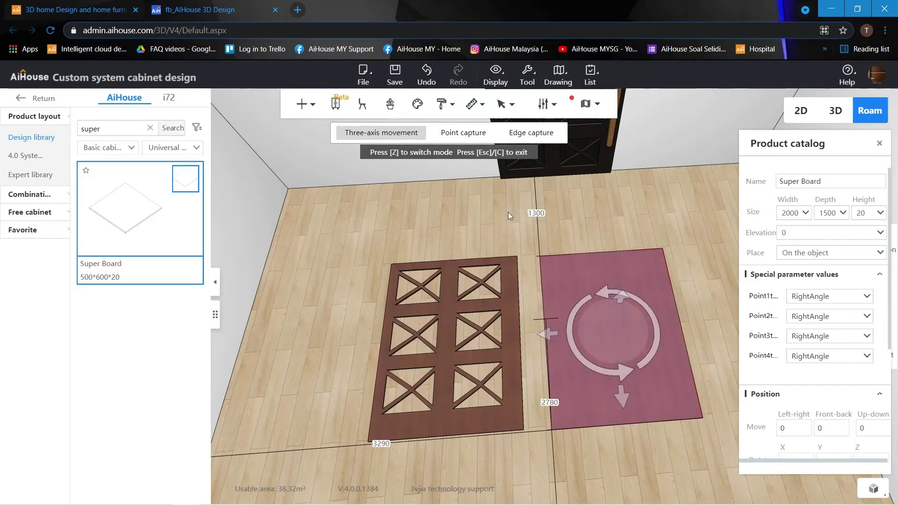
key(Return)
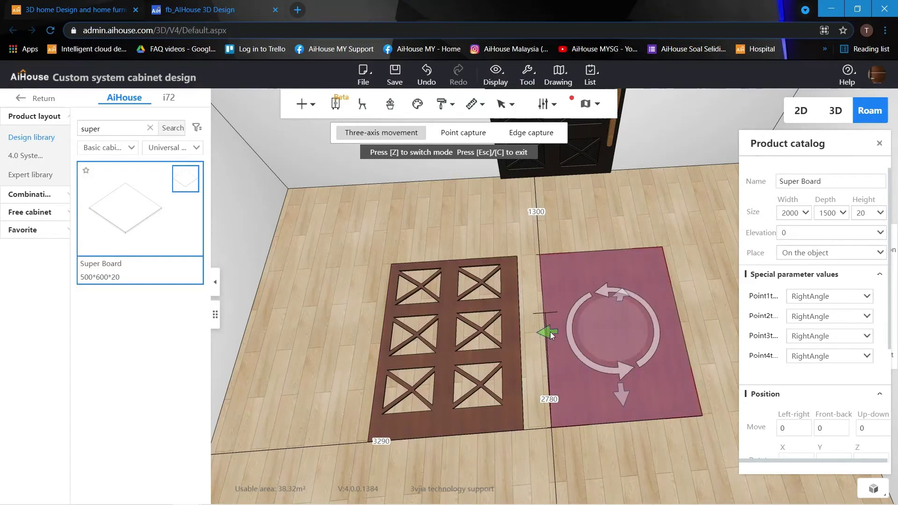
click(609, 235)
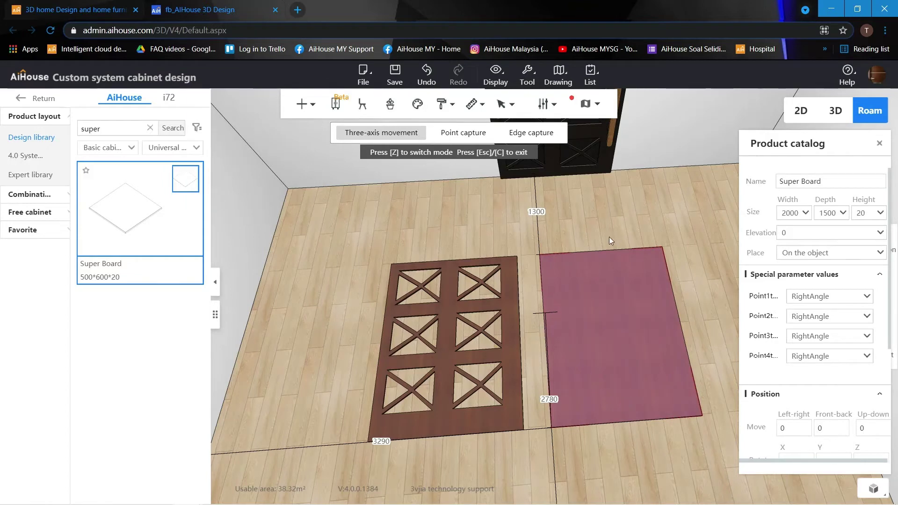
Set the X-patterned panel's elevation to 20, matching the blank board's thickness
click(509, 279)
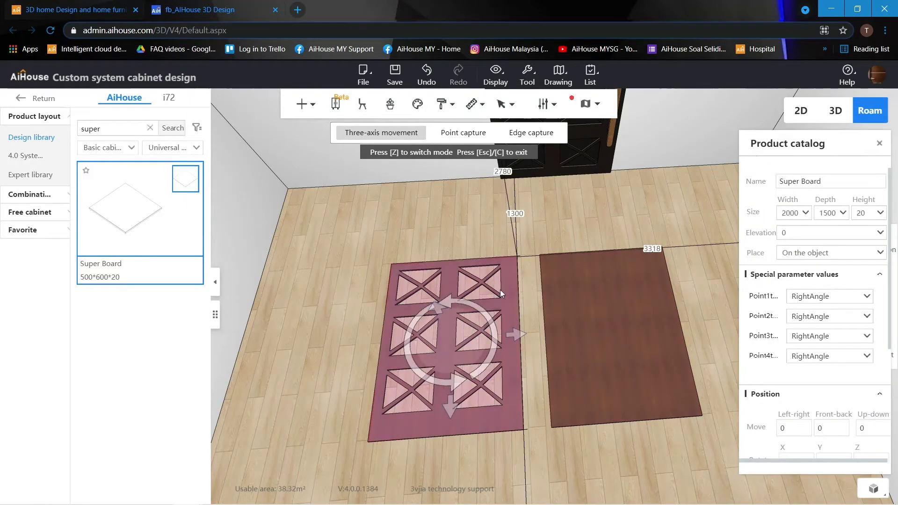
double_click(800, 232)
click(602, 310)
double_click(868, 214)
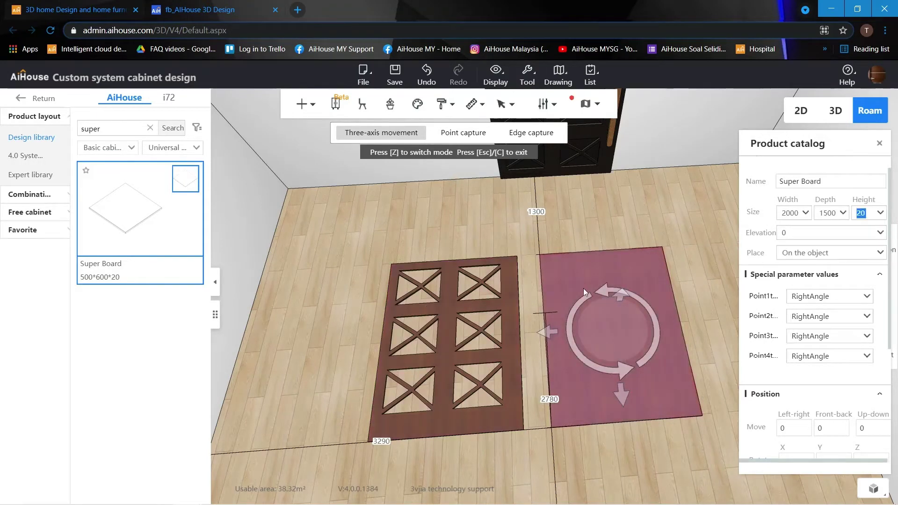
click(509, 285)
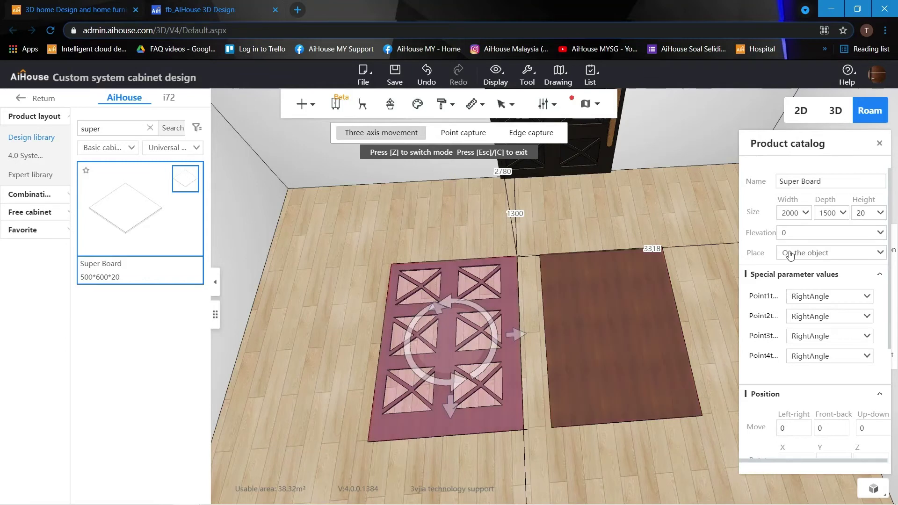
click(770, 236)
text(20)
key(Return)
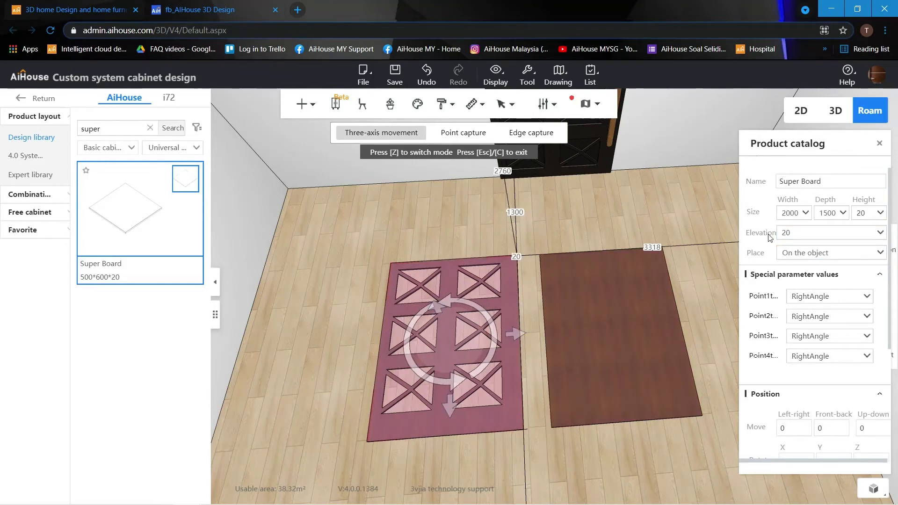
Move the X-patterned panel sideways until it lies directly on top of the blank board
drag(544, 276, 706, 296)
click(719, 262)
key(d)
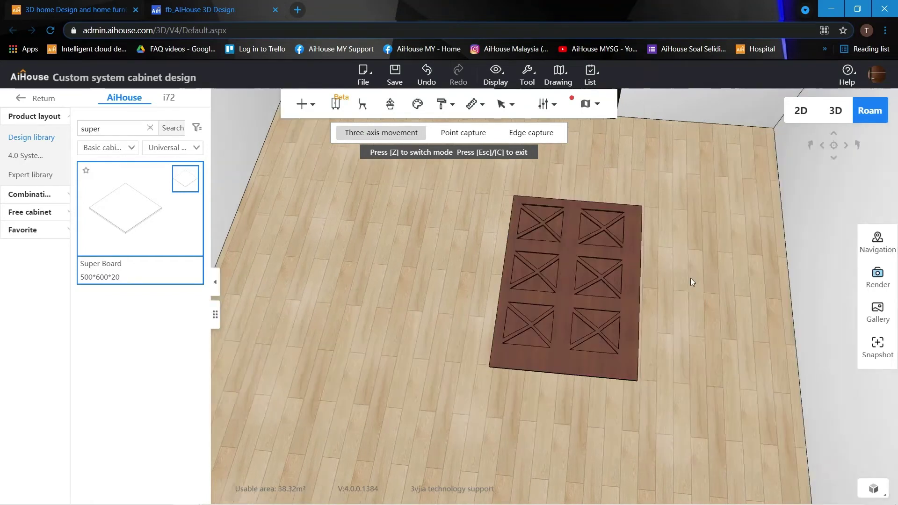
drag(660, 268, 601, 287)
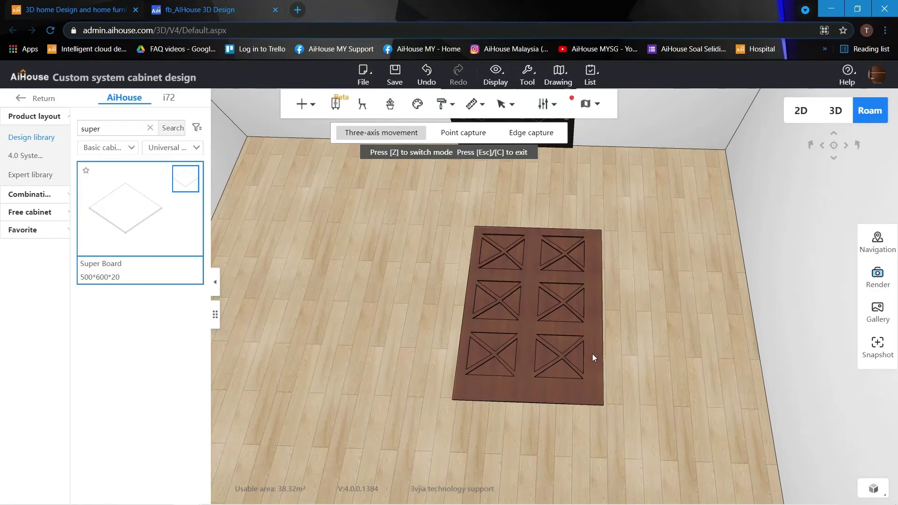
drag(602, 344, 629, 303)
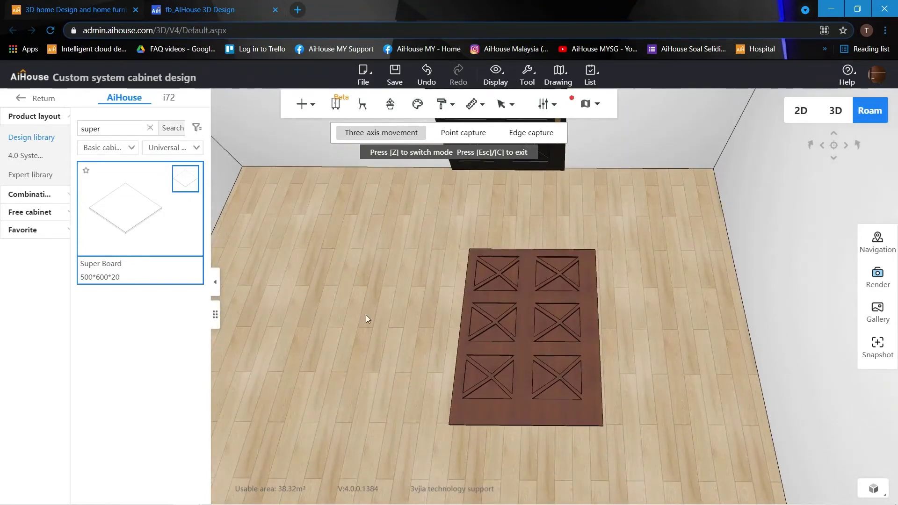
Add another Super Board beside the stacked panels and set its width and depth to 50
click(140, 229)
click(619, 338)
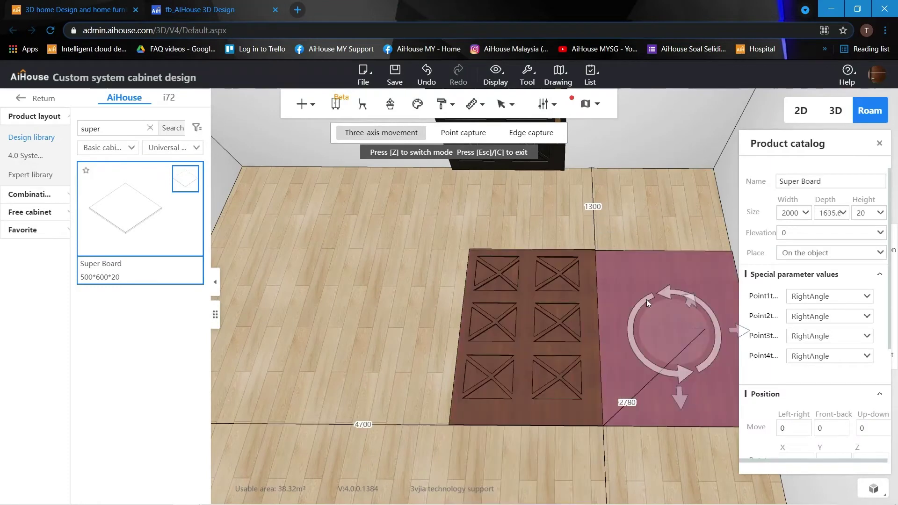
key(d)
drag(800, 213, 763, 213)
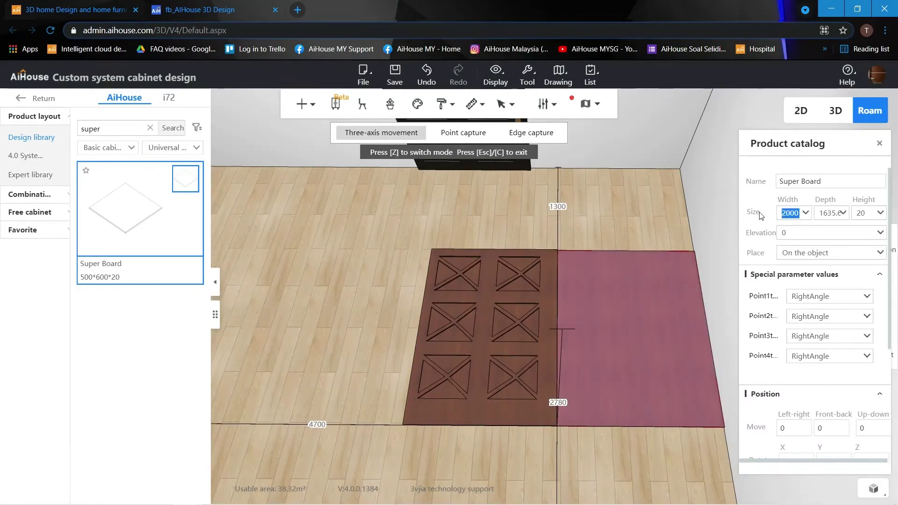
text(50)
key(Return)
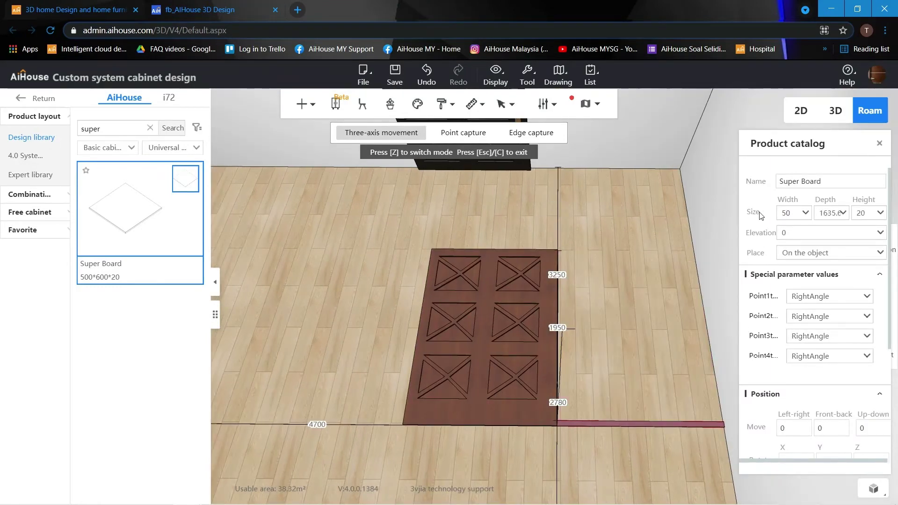
double_click(822, 213)
text(150)
key(Return)
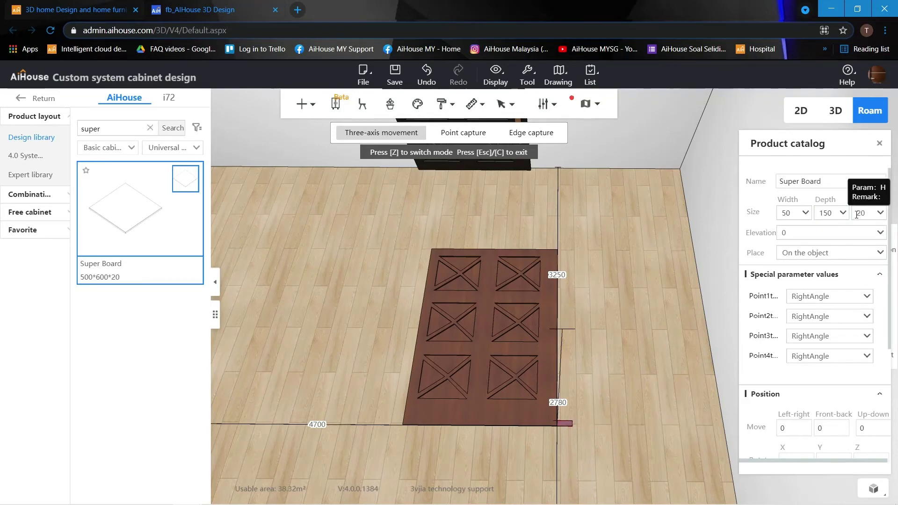
double_click(817, 215)
text(5)
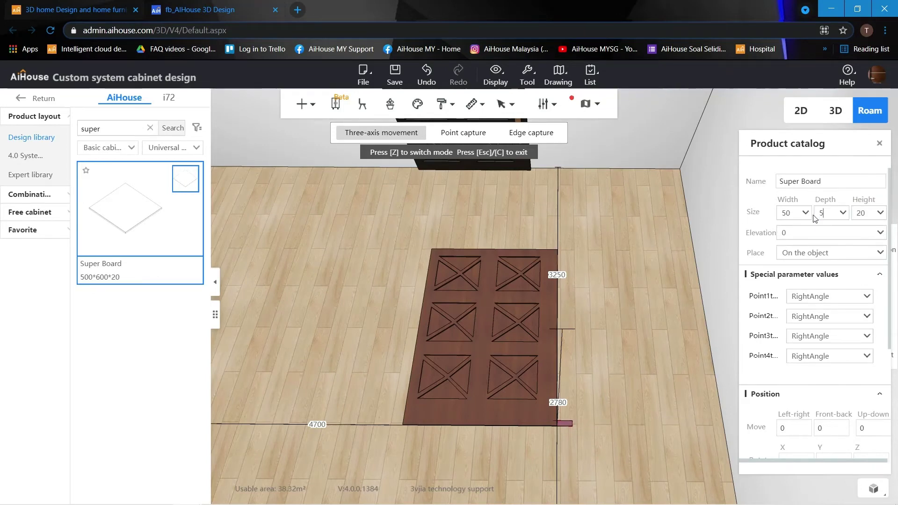
text(0)
key(Return)
Set the small 50 × 50 board's elevation to 40 so it sits above the two stacked panels
double_click(785, 232)
text(40)
key(Return)
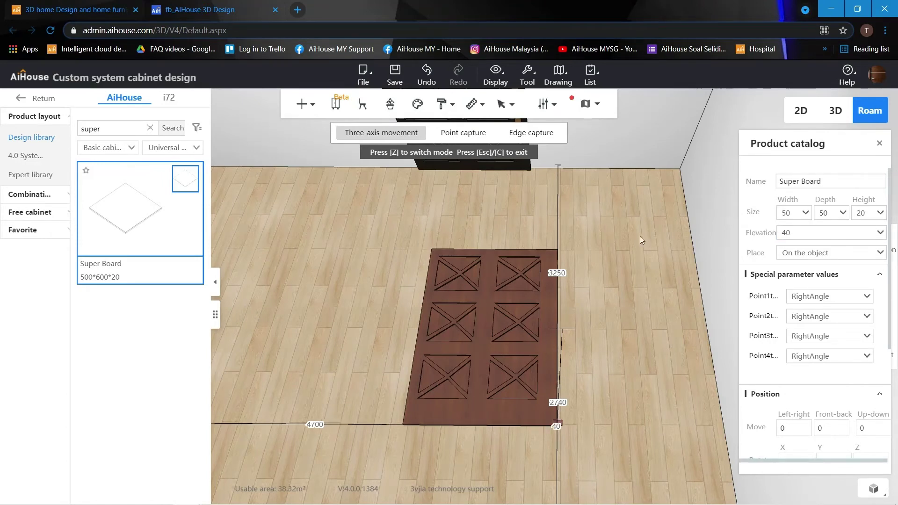
click(549, 303)
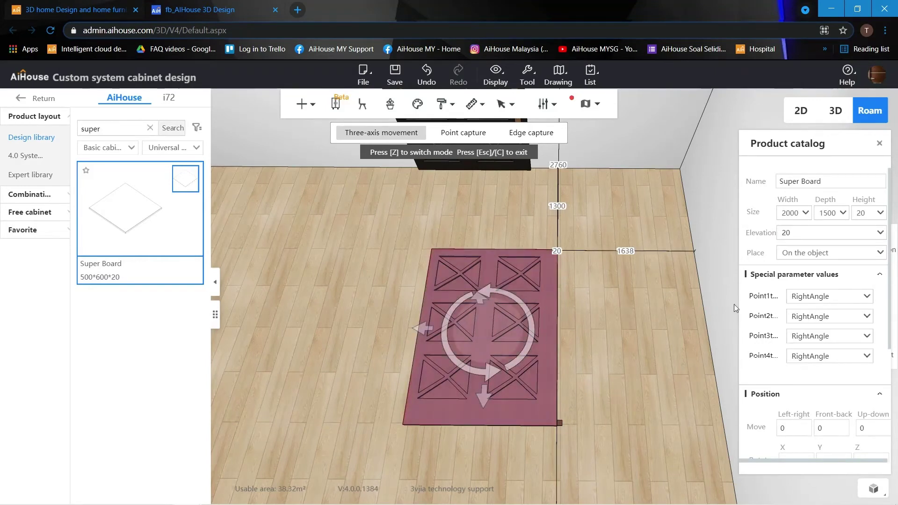
Move the small block onto the solid strip along the panel's long edge, about halfway along its length
click(560, 422)
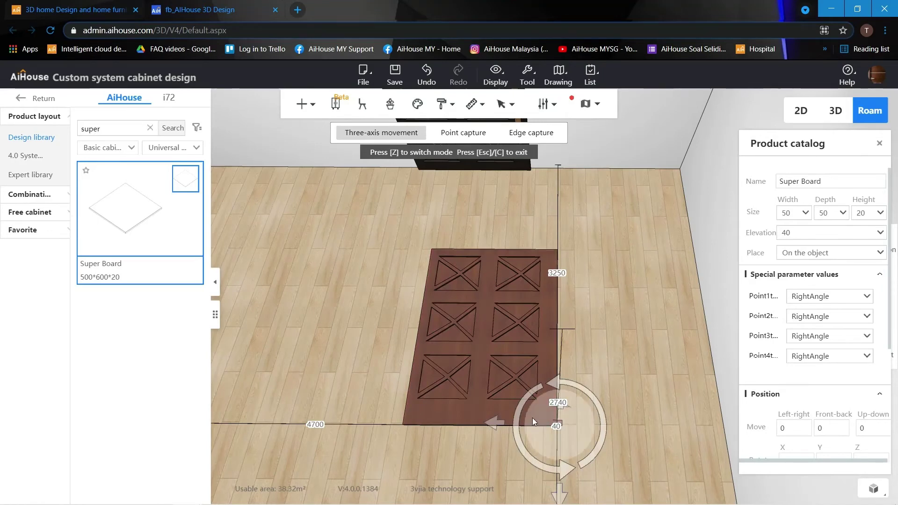
drag(482, 426, 480, 428)
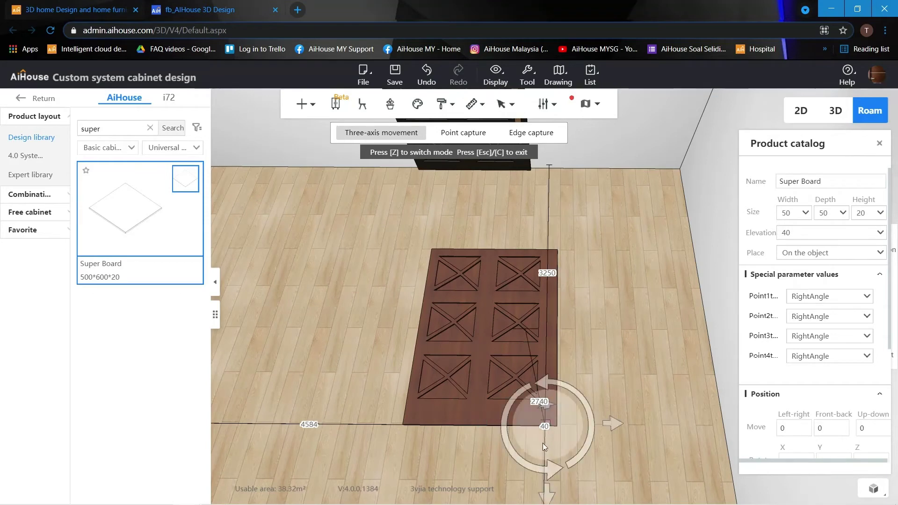
drag(547, 482, 550, 410)
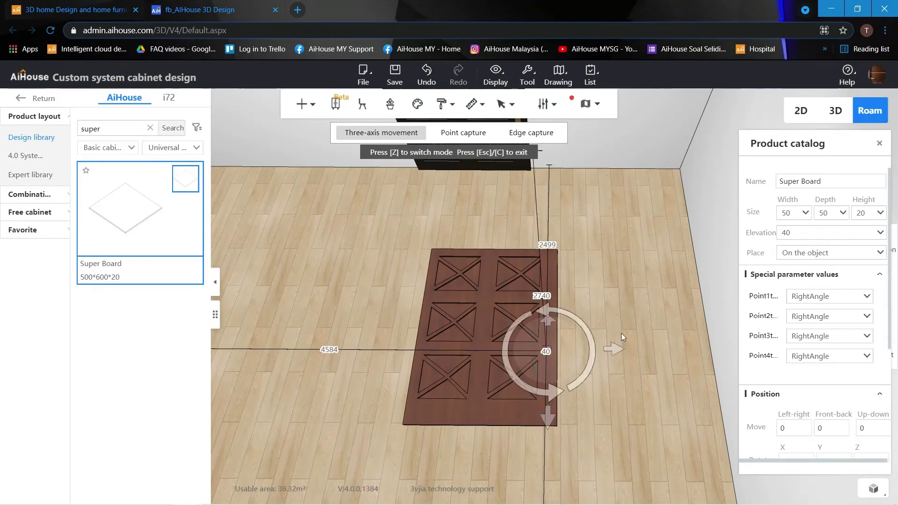
click(621, 333)
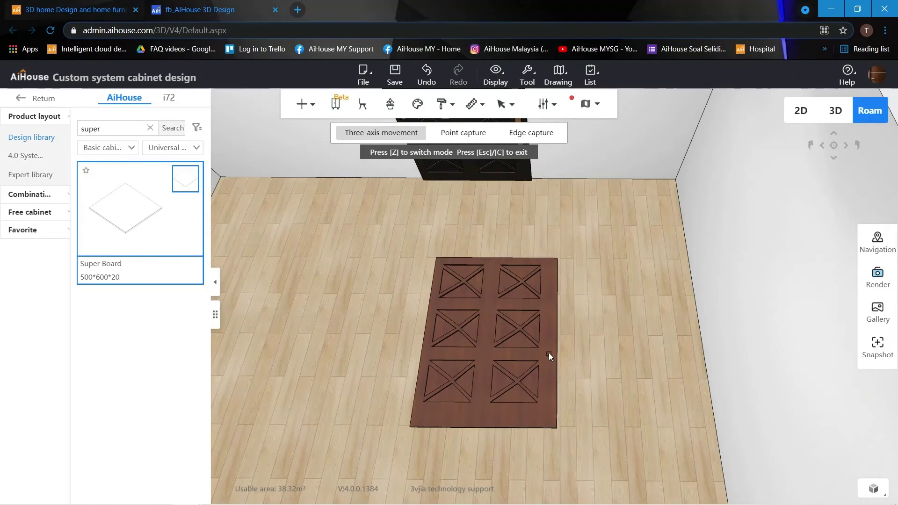
Place a second 50 × 50 block on the same edge strip of the panel, in line with the first
click(545, 309)
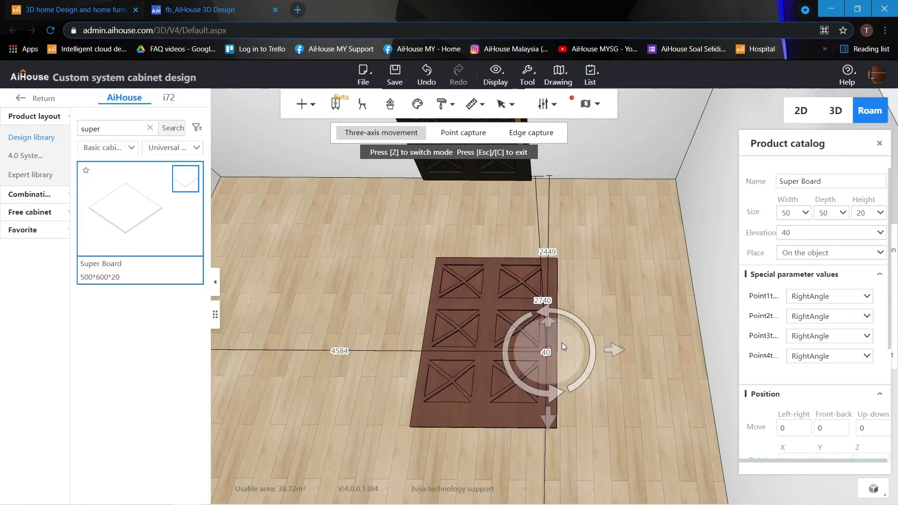
click(550, 329)
drag(551, 421, 549, 365)
click(614, 351)
drag(614, 352, 527, 217)
Add another Super Board on the floor beside the panel and size it 1000 wide by 75 deep
drag(611, 386, 289, 277)
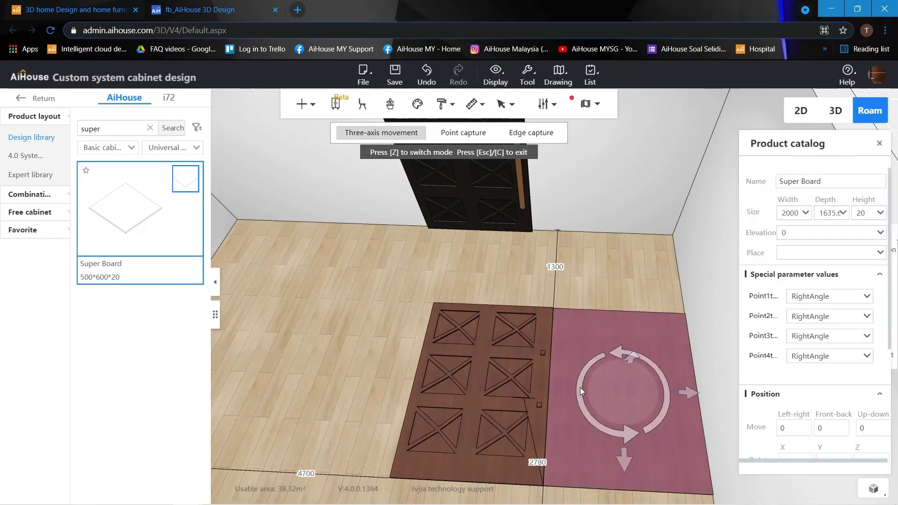
click(582, 389)
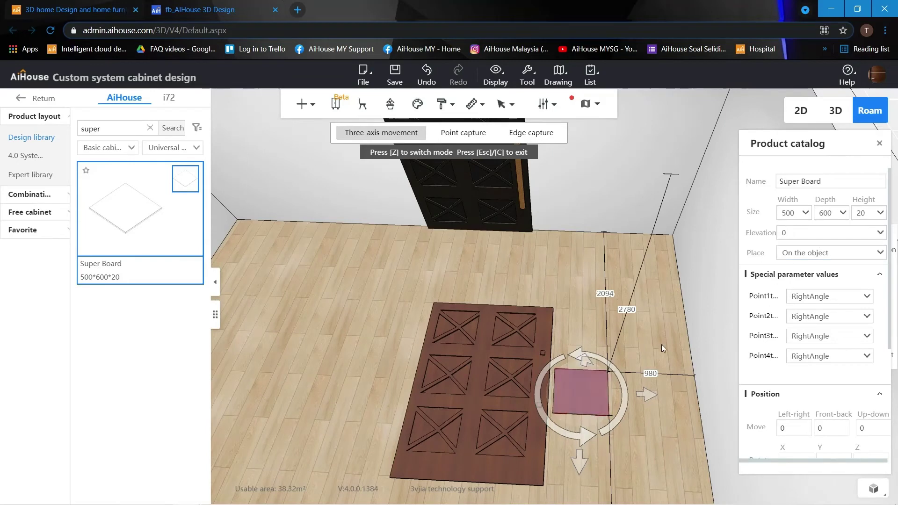
click(787, 213)
text(1000)
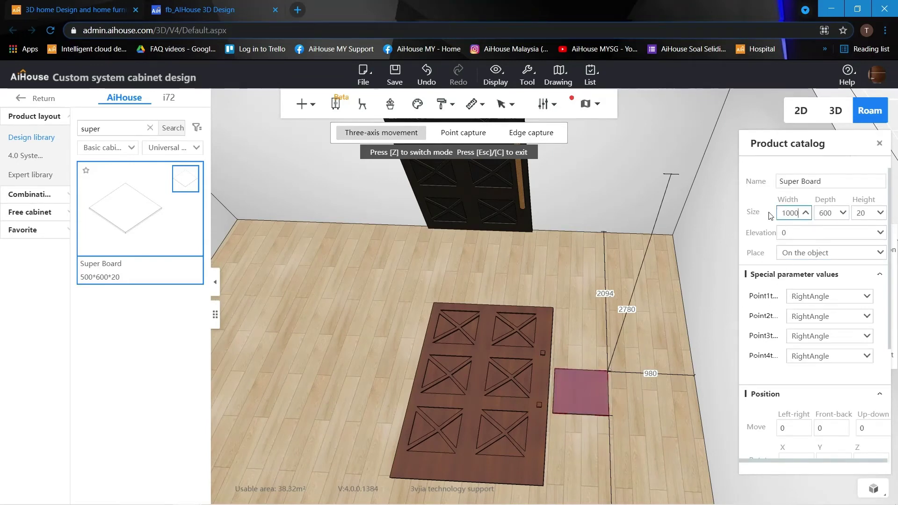
key(Return)
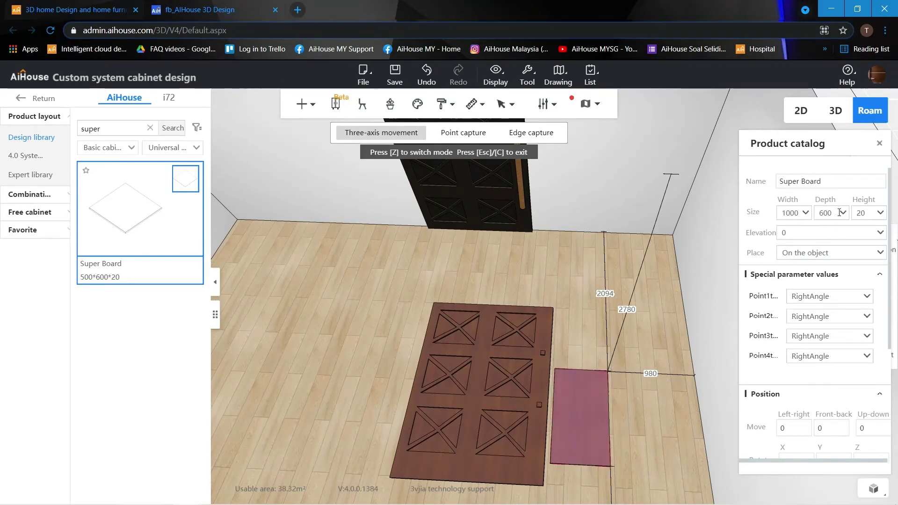
click(827, 213)
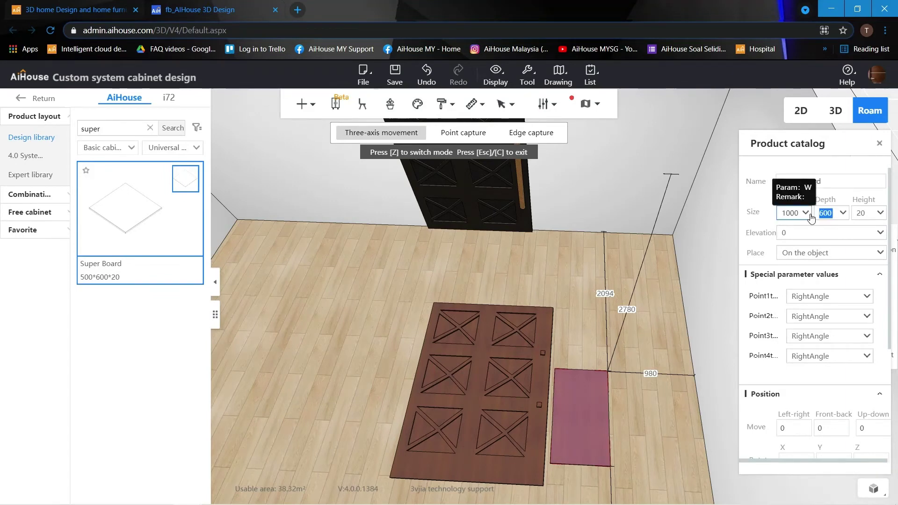
text(75)
key(Return)
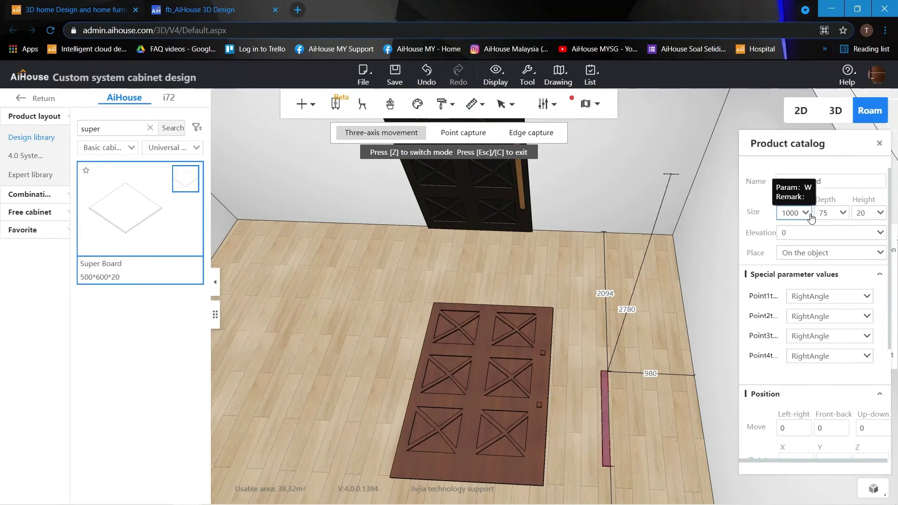
Open the 1000 × 75 strip beside the door panel for panel point editing
scroll(671, 324, down, 2)
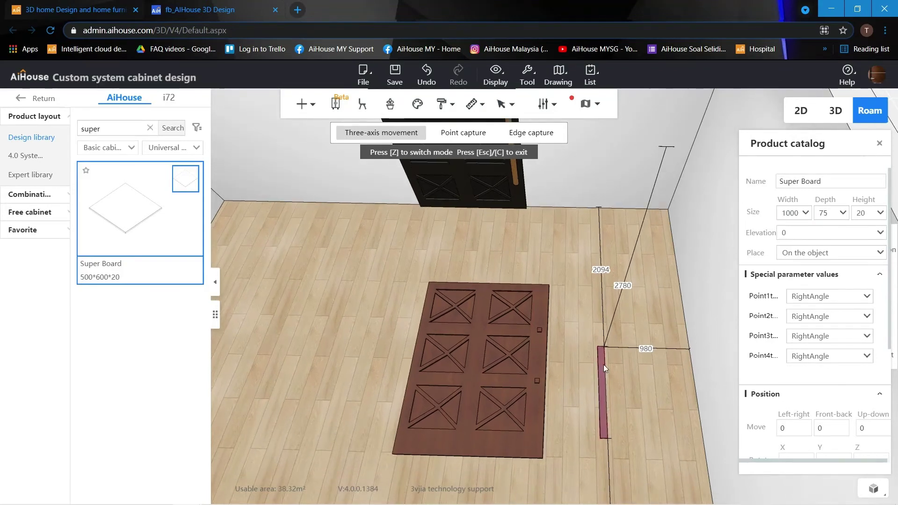
scroll(604, 364, up, 2)
drag(591, 304, 544, 234)
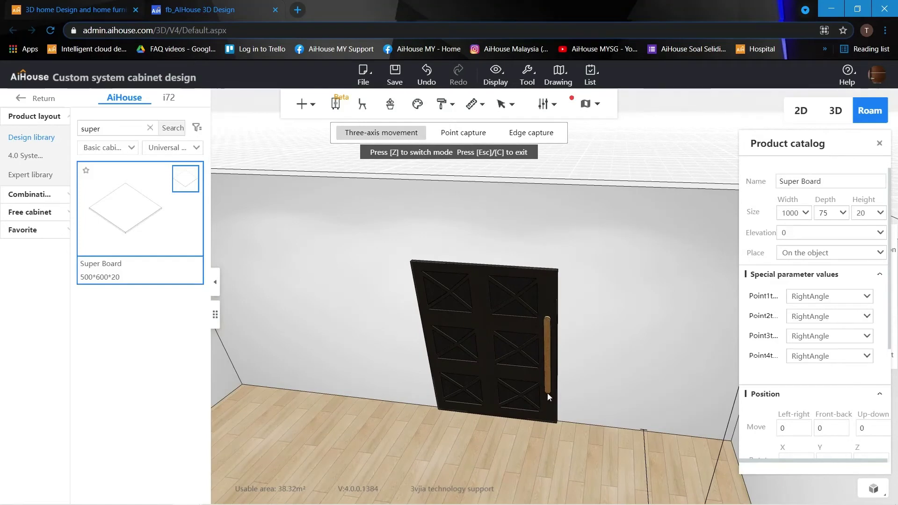
drag(630, 380, 657, 460)
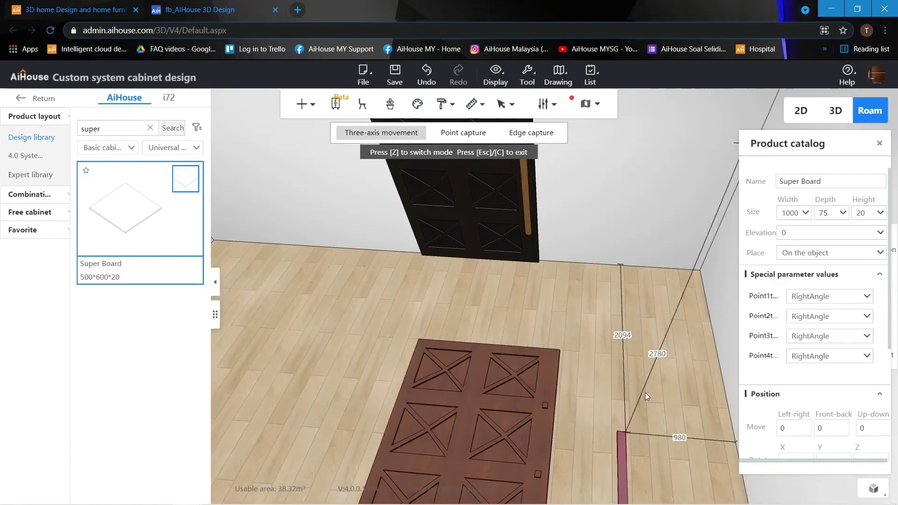
drag(645, 392, 661, 437)
key(Escape)
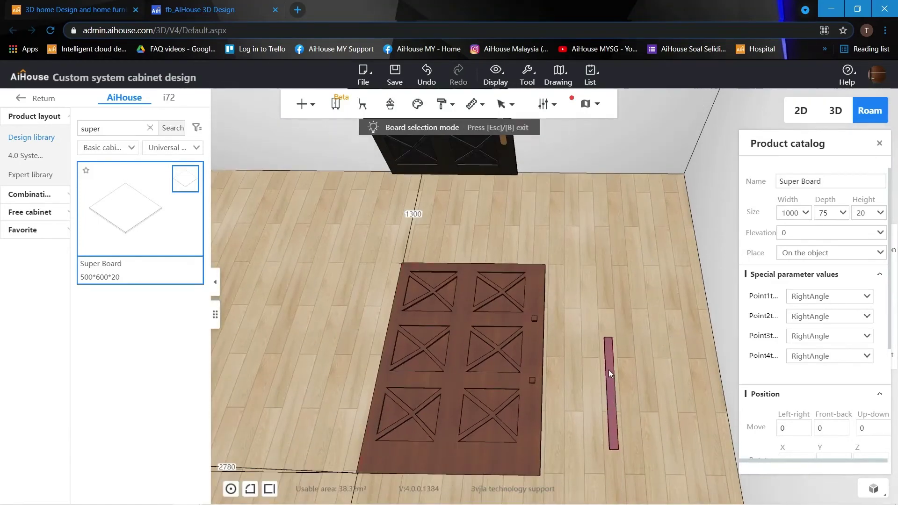
right_click(612, 375)
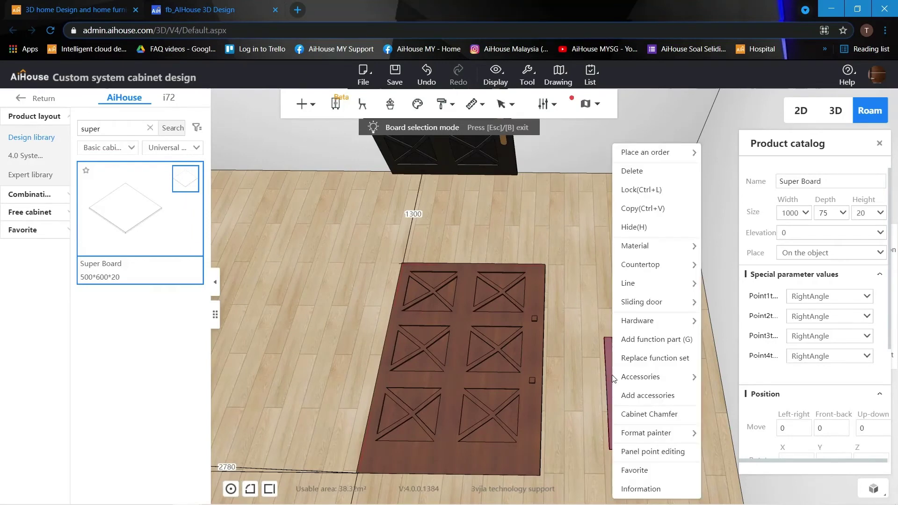
click(653, 452)
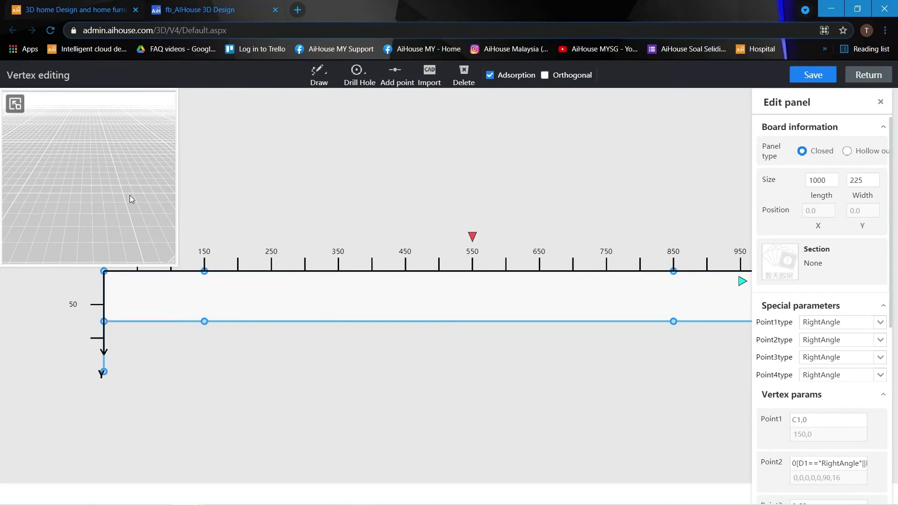
Round the strip's corner vertex at X 0, Y 0 with a radius of 35
scroll(132, 241, up, 3)
drag(344, 230, 407, 230)
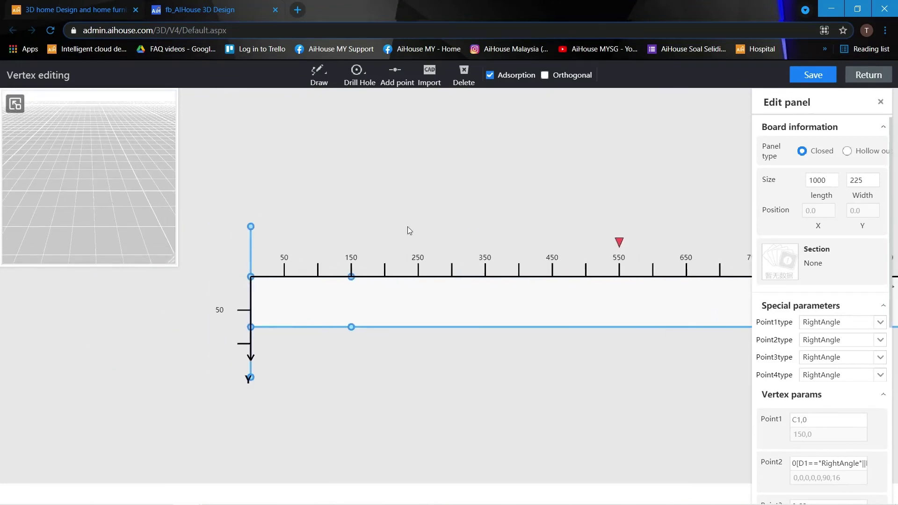
click(250, 277)
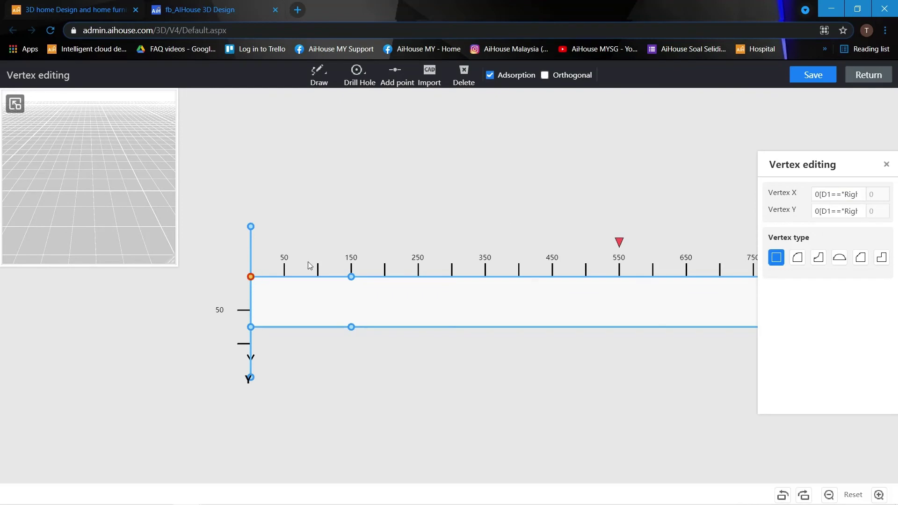
click(803, 261)
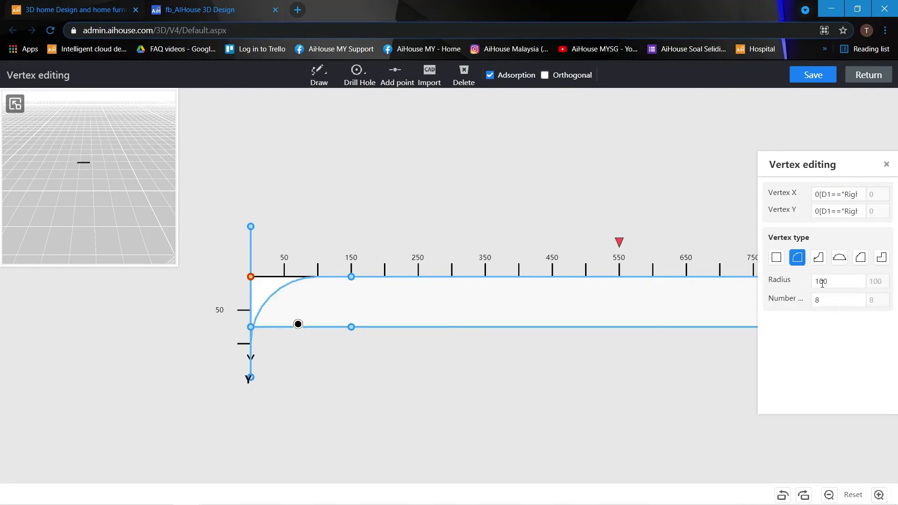
click(822, 281)
text(35)
Round the strip's corner vertex at X 0, Y 75 with a radius of 35
click(250, 327)
click(797, 258)
click(818, 282)
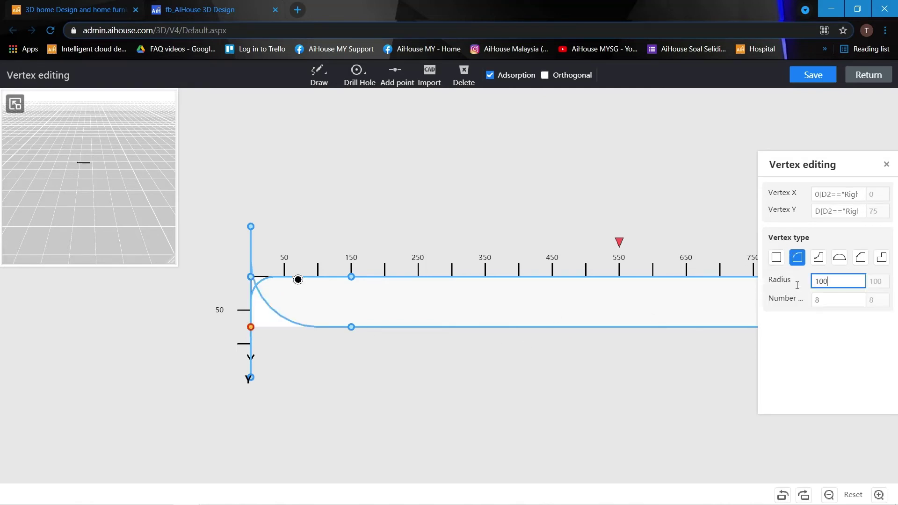
text(35)
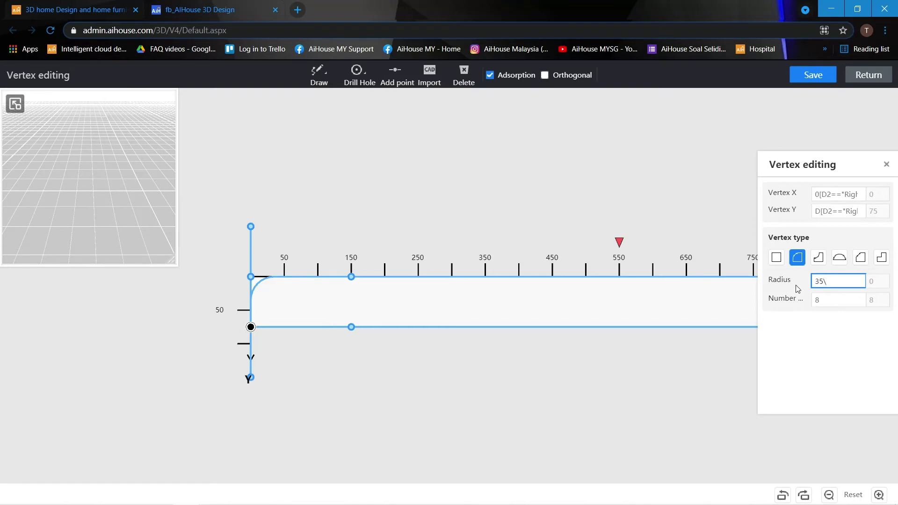
key(Return)
Round the strip's corner vertex at X 1000, Y 75 with a radius of 35
drag(560, 350, 183, 342)
click(542, 320)
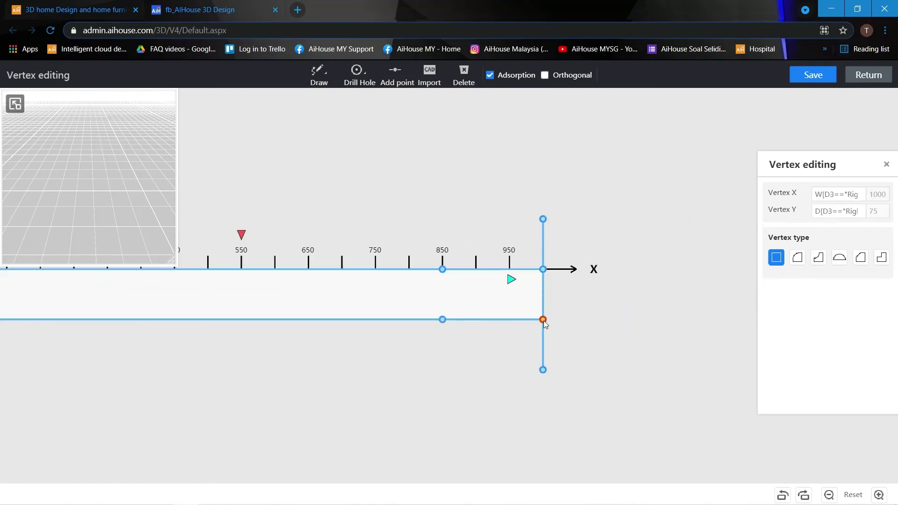
click(797, 257)
click(789, 283)
text(35)
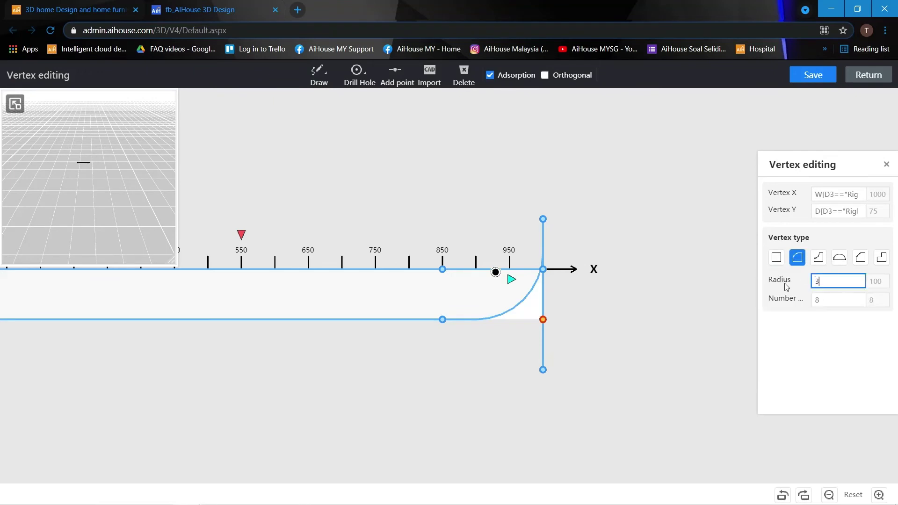
key(Return)
Round the corner vertex at X 1000, Y 0 with a radius of 35, and save the edited strip back to the scene
click(542, 269)
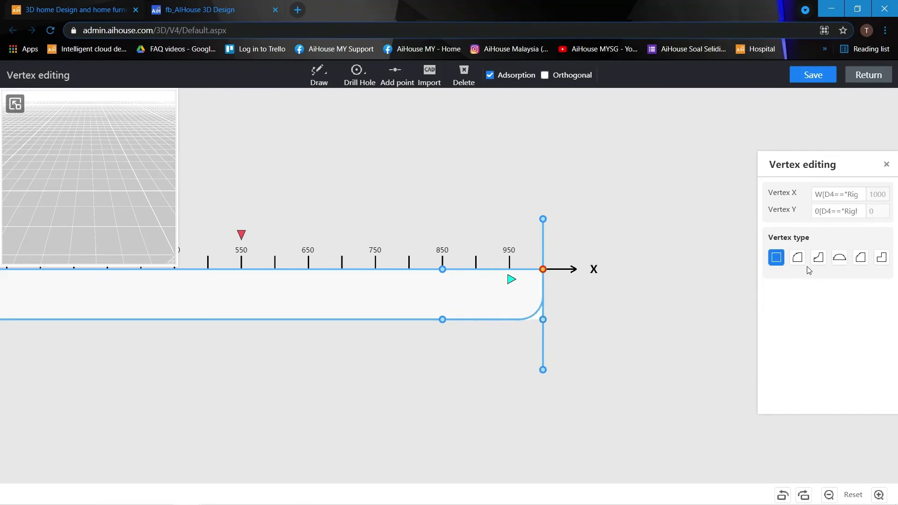
click(797, 257)
click(778, 283)
text(35)
key(Return)
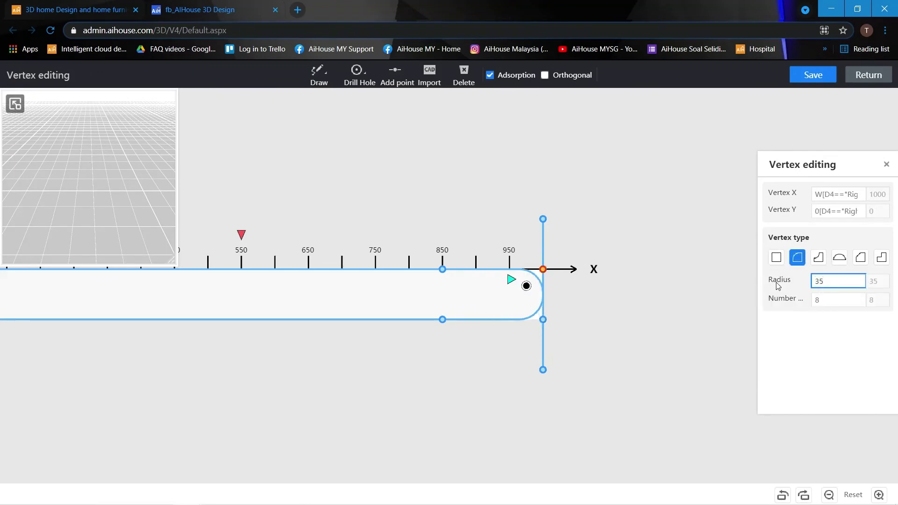
click(805, 78)
click(872, 81)
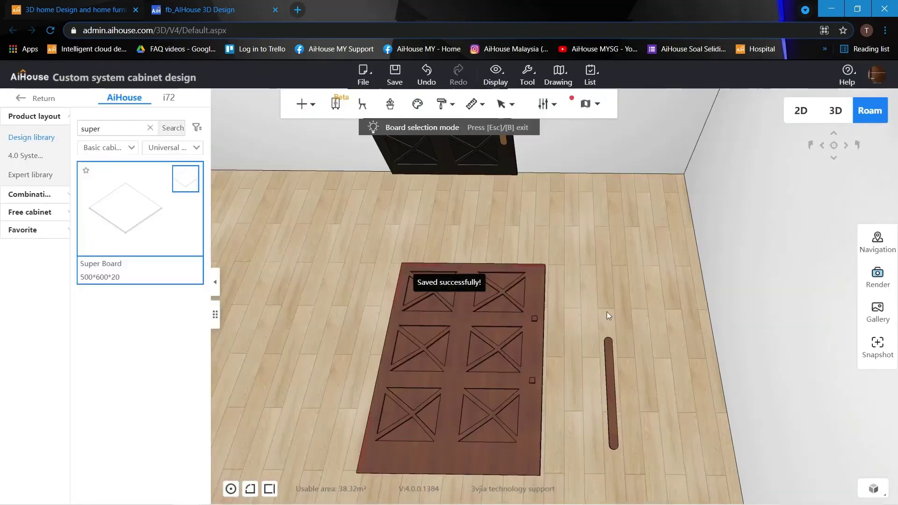
Set the rounded strip's elevation to 60 to match the top of the small 50 × 50 blocks
click(607, 302)
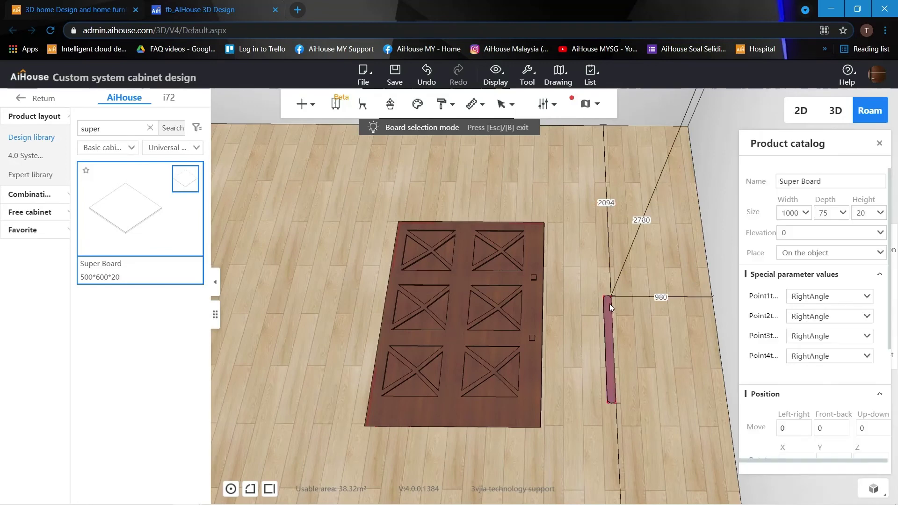
click(611, 313)
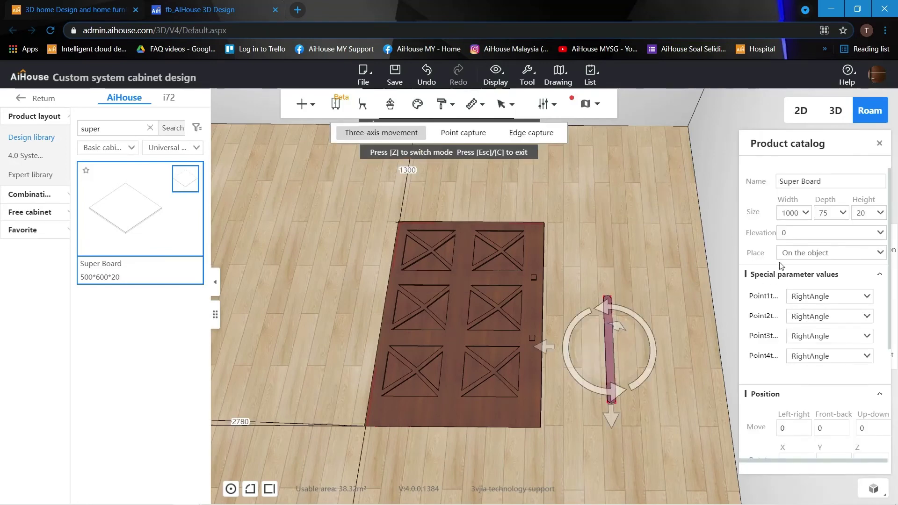
click(797, 234)
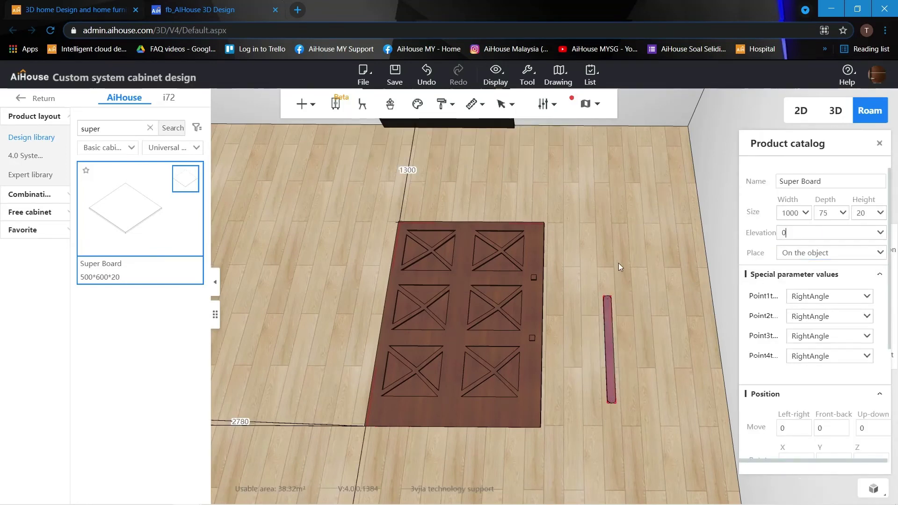
drag(800, 233, 756, 234)
click(535, 279)
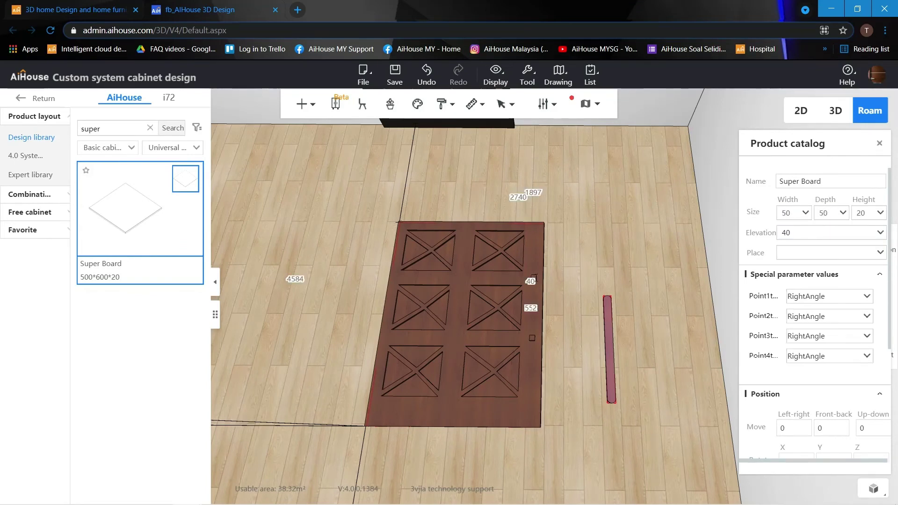
drag(866, 214, 717, 283)
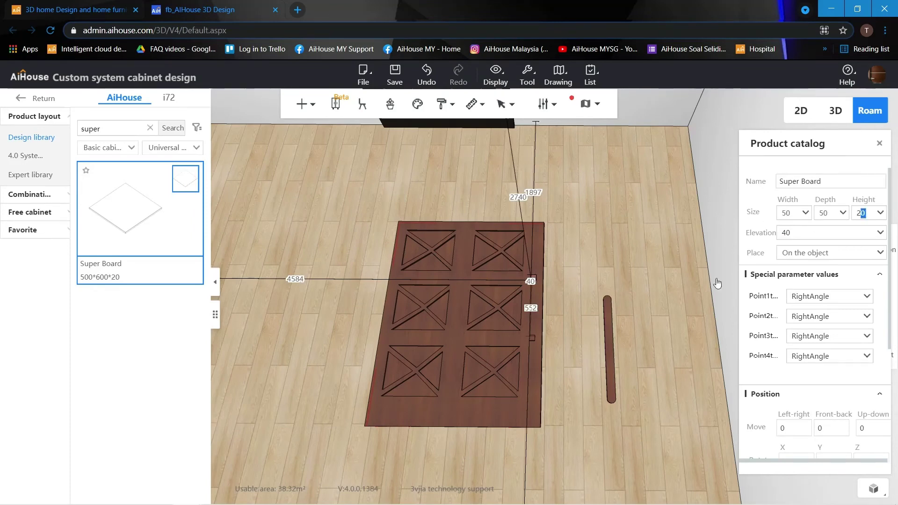
click(534, 280)
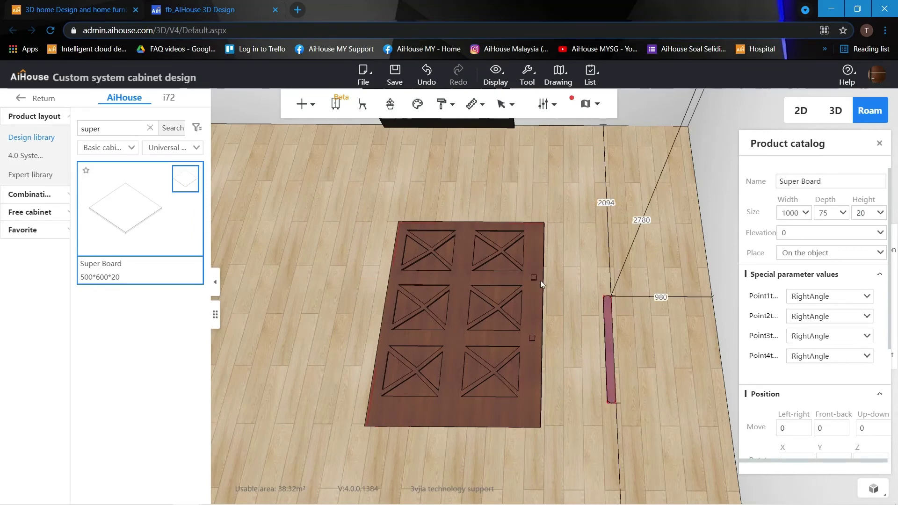
drag(795, 233, 751, 239)
text(60)
key(Return)
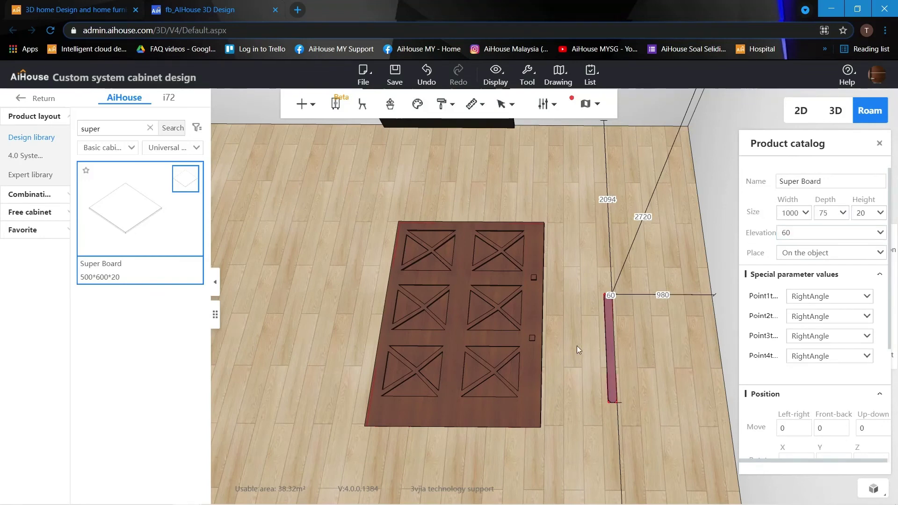
Move the rounded strip onto the door panel so that it covers both small blocks as the handle
click(611, 343)
drag(544, 346, 466, 345)
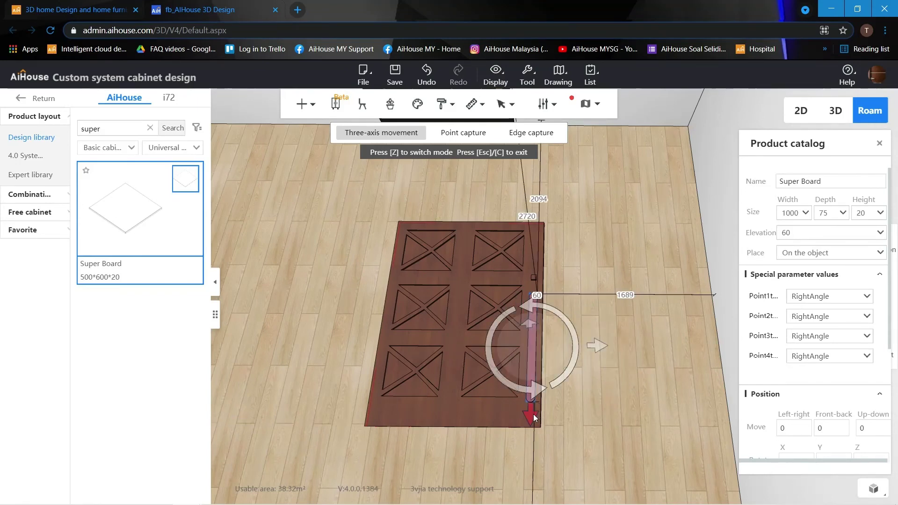
drag(534, 414, 534, 374)
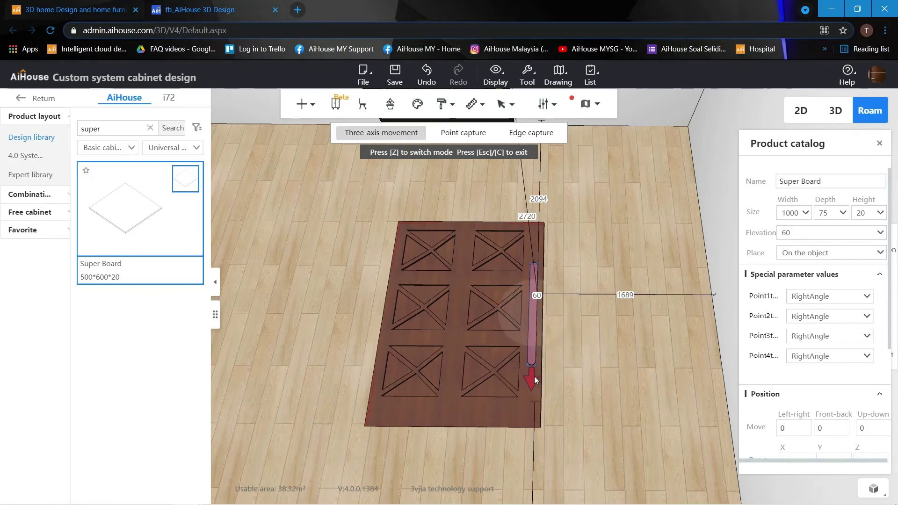
click(616, 319)
Combine all the door boards into one group and save it to the "unnamed" favorites category
scroll(613, 315, down, 3)
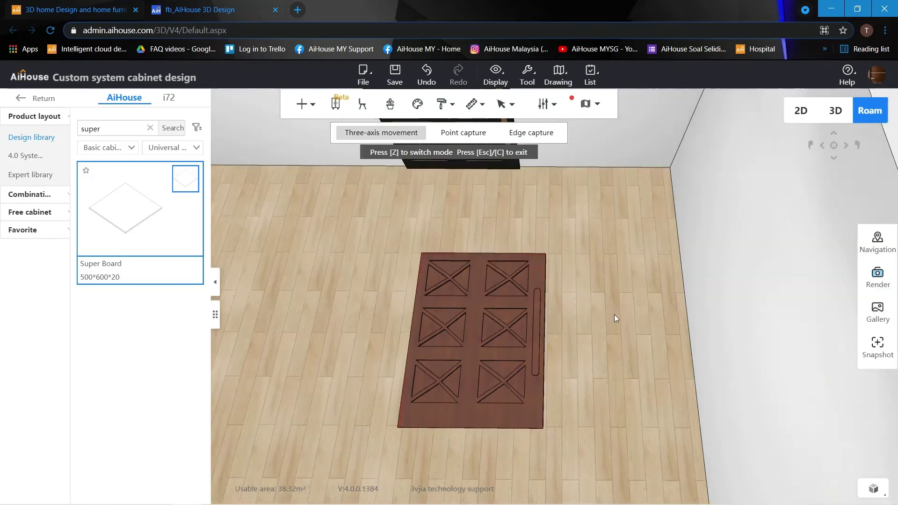
drag(602, 314, 613, 330)
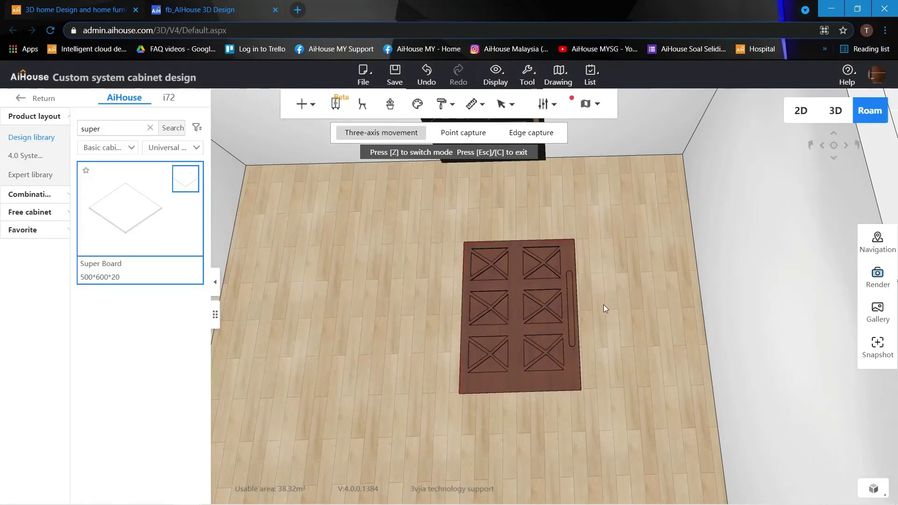
right_drag(604, 304, 561, 291)
drag(424, 214, 617, 442)
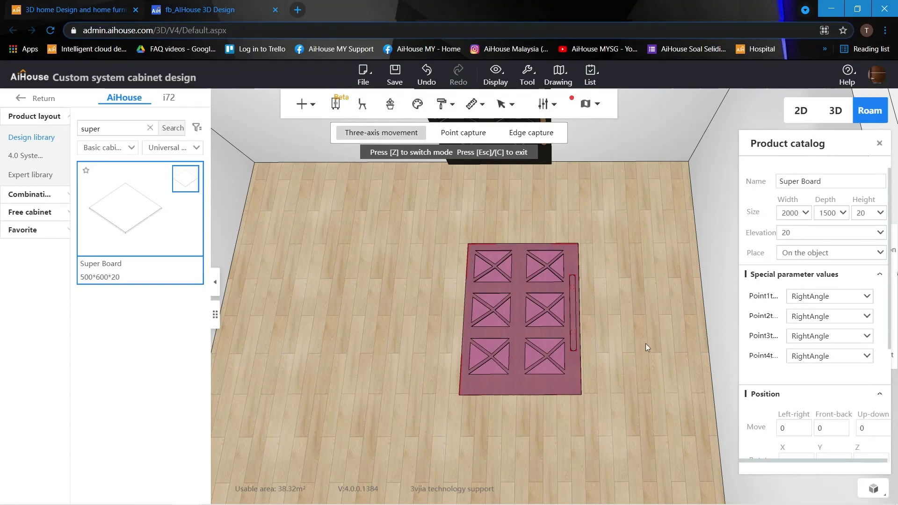
key(ctrl+g)
click(794, 374)
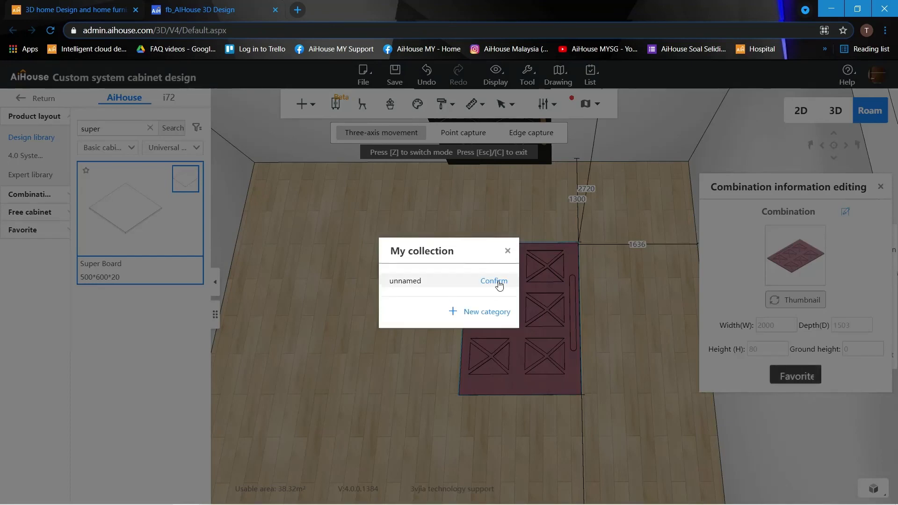
click(498, 282)
Rotate the combined door with three-axis rotation until it stands upright with the handle facing the room
key(w)
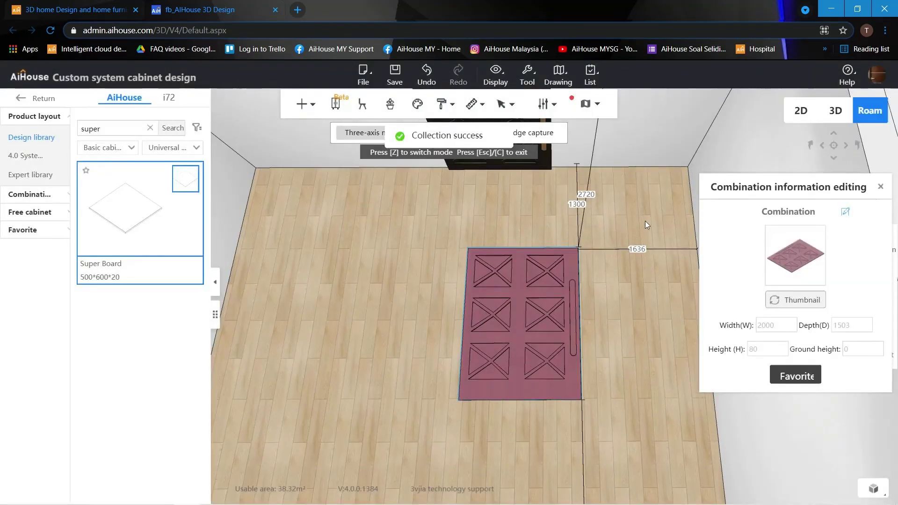
drag(594, 265, 456, 283)
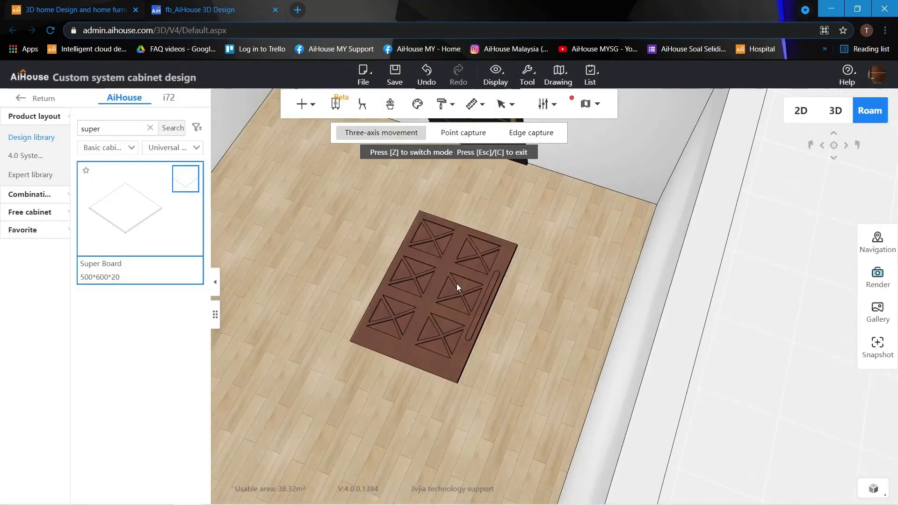
click(457, 284)
key(z)
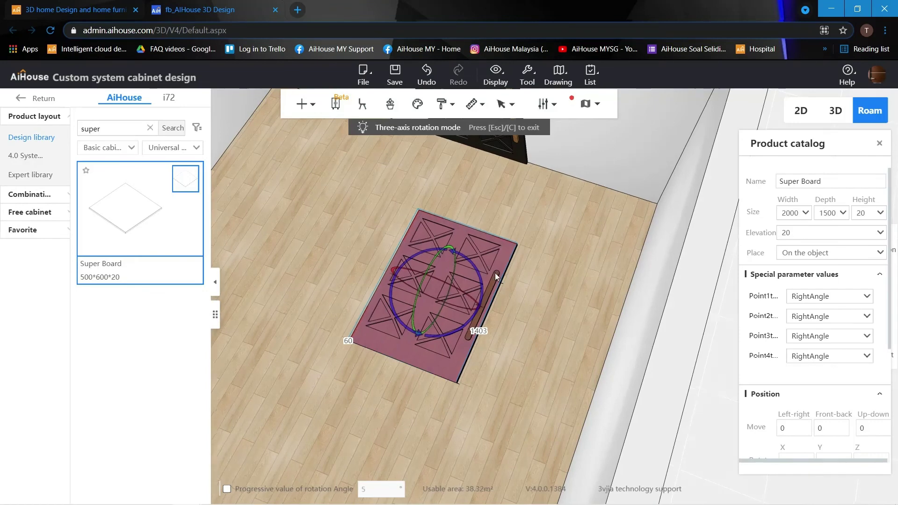
scroll(495, 273, up, 2)
drag(495, 274, 403, 311)
key(Escape)
drag(539, 276, 453, 155)
drag(509, 258, 608, 279)
drag(403, 293, 364, 310)
drag(514, 306, 603, 287)
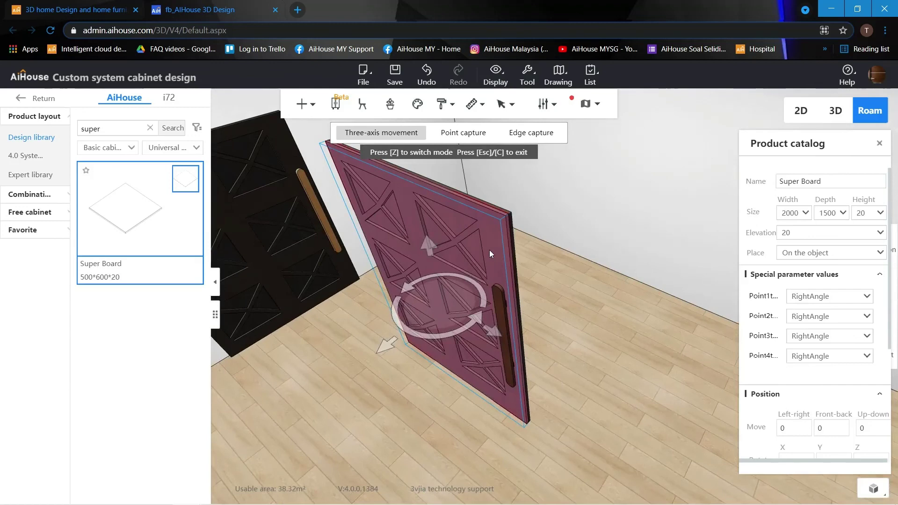
Place the upright door flush against the wall behind it and set its distance to the floor to 0
drag(582, 178, 608, 215)
click(610, 212)
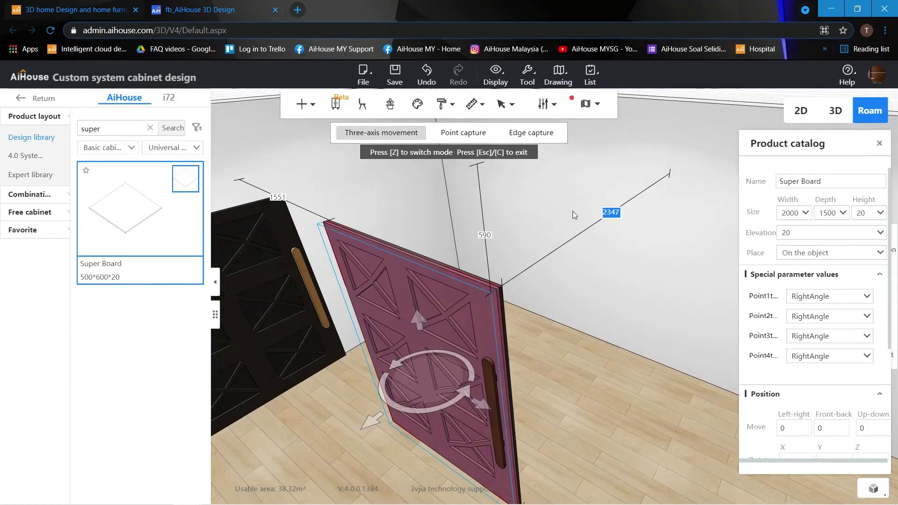
text(210)
key(Return)
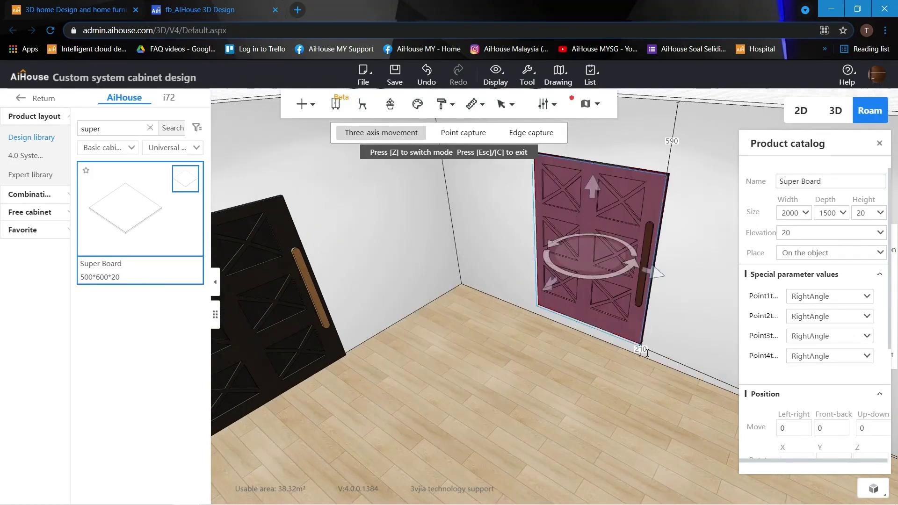
click(644, 351)
text(0)
key(Return)
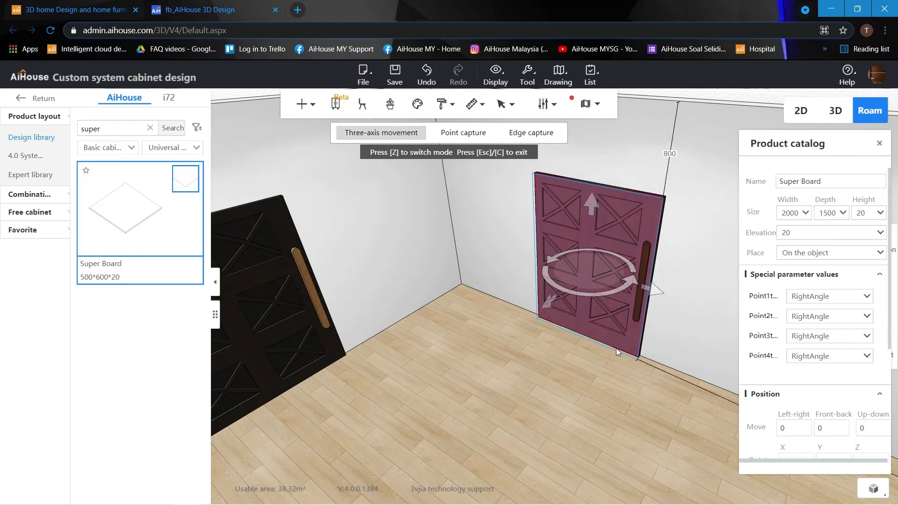
click(483, 239)
drag(481, 237, 554, 212)
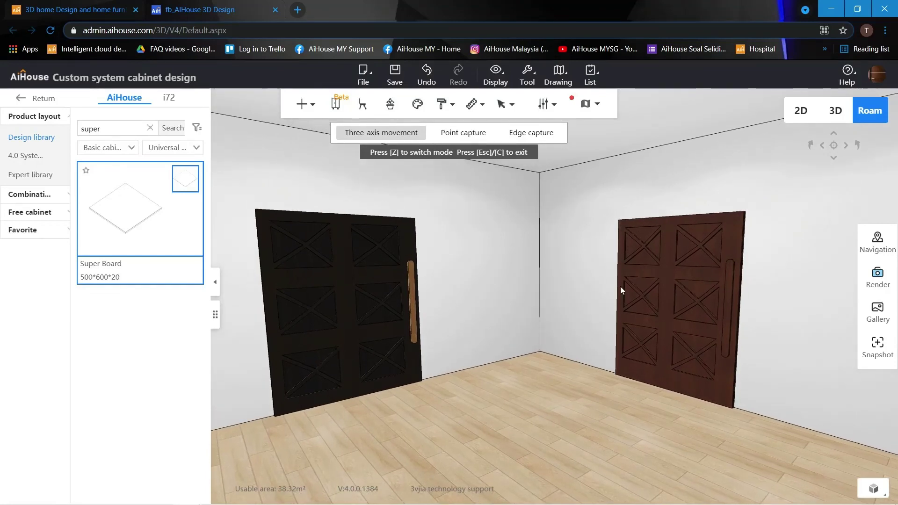
key(Escape)
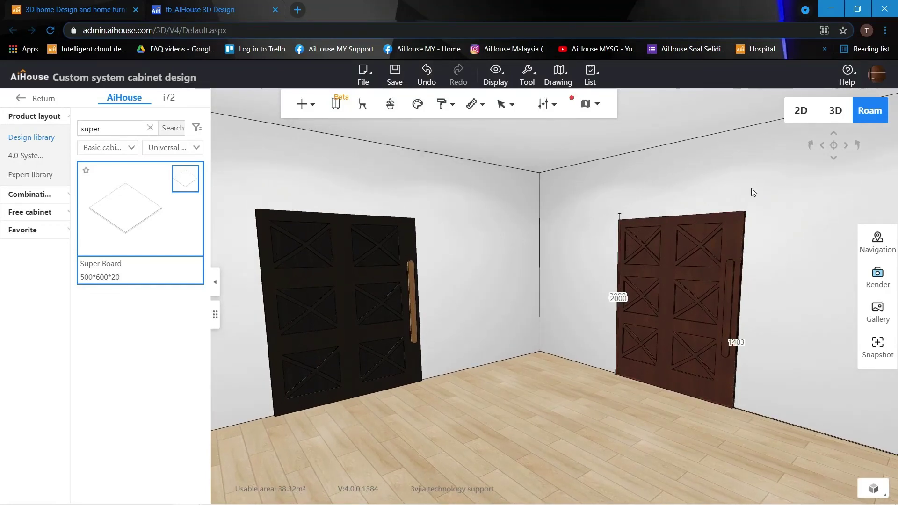